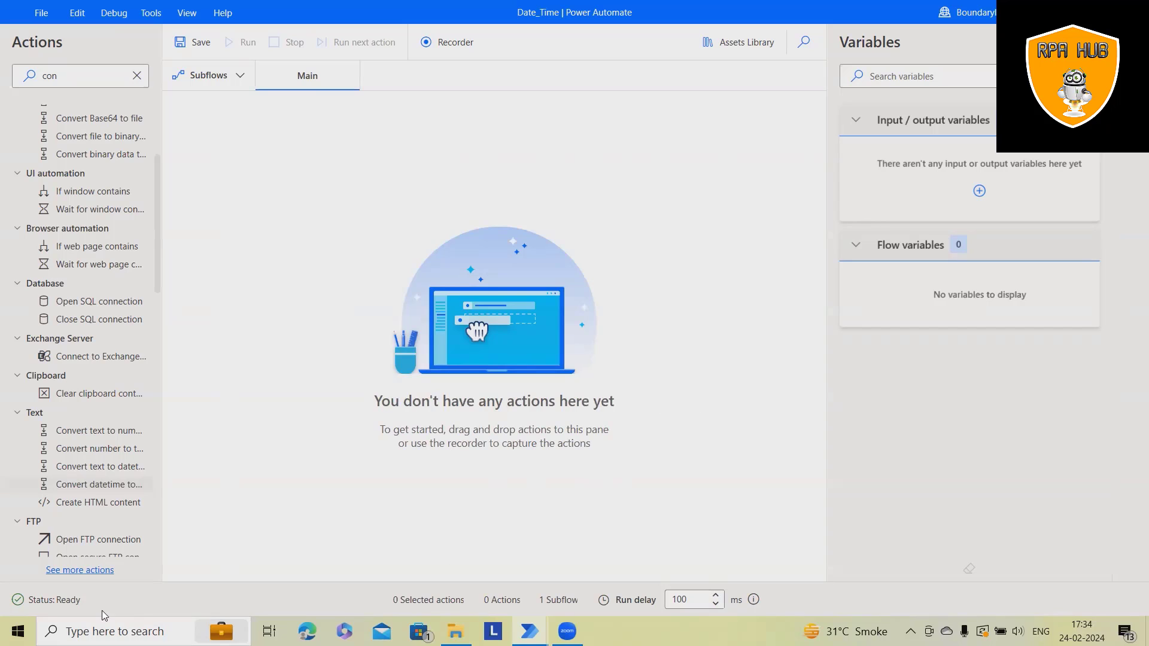
- Add a Create HTML content action reading 'This is HTML Content generated by Power Automate'
left_click_drag(98, 502, 318, 285)
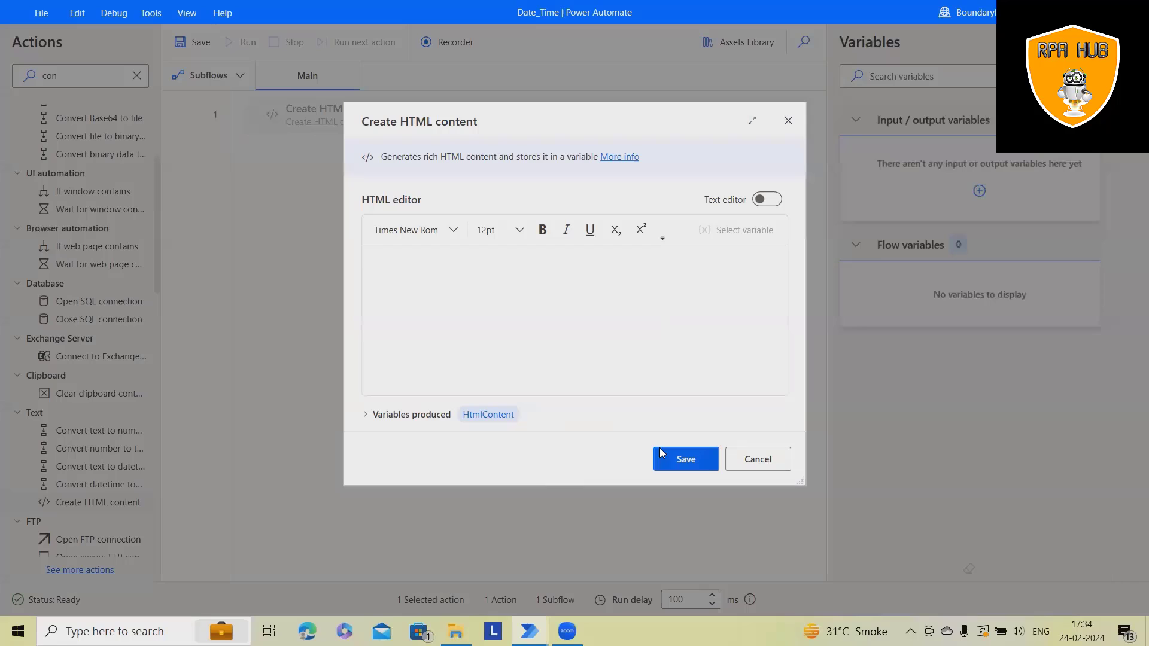
left_click(559, 305)
type("This is HTML")
type(" Content generat")
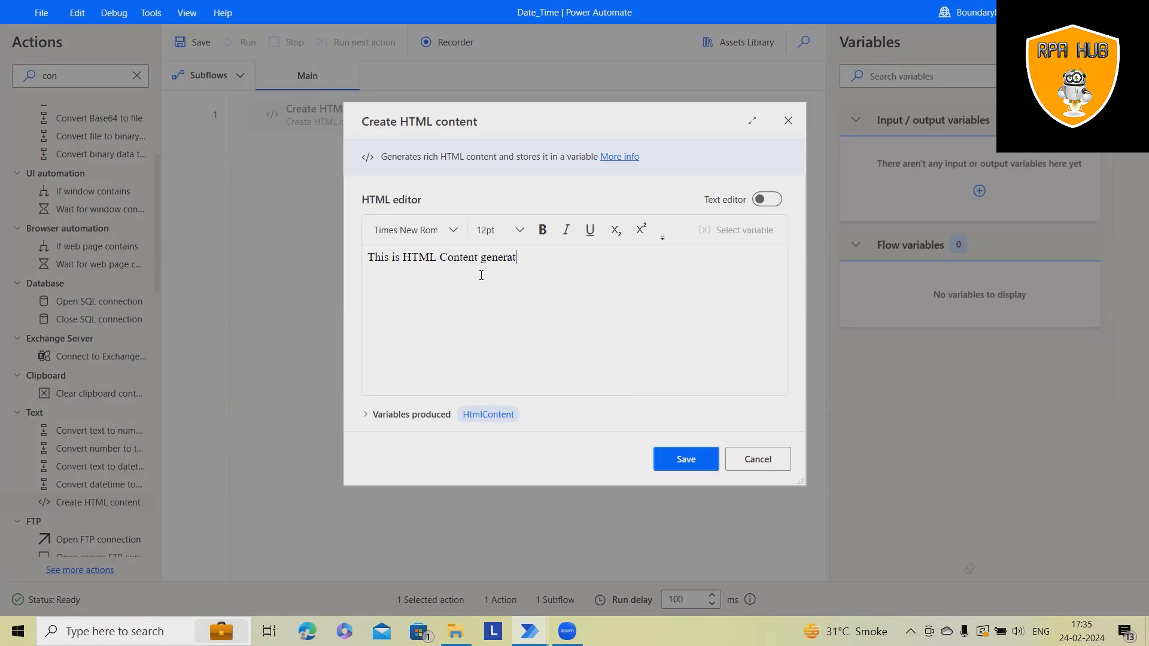
type("ed by ")
type("Powe")
type("r Automate")
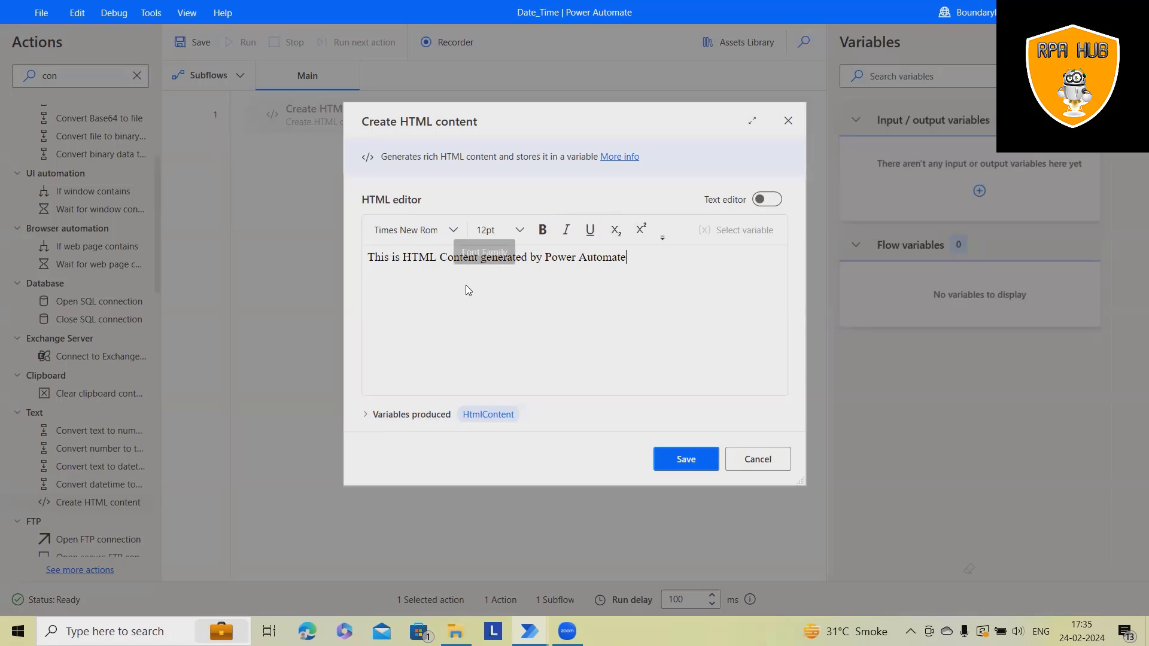
- Open the font list without changing it, and toggle the raw HTML text view on and off
left_click(455, 234)
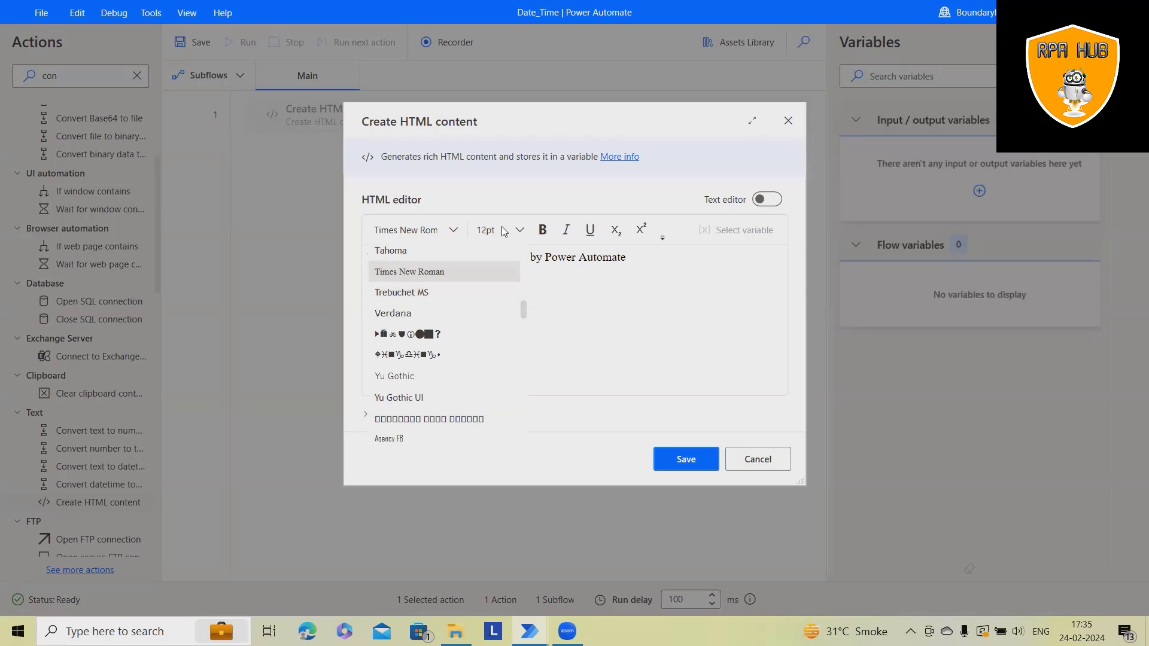
left_click(616, 300)
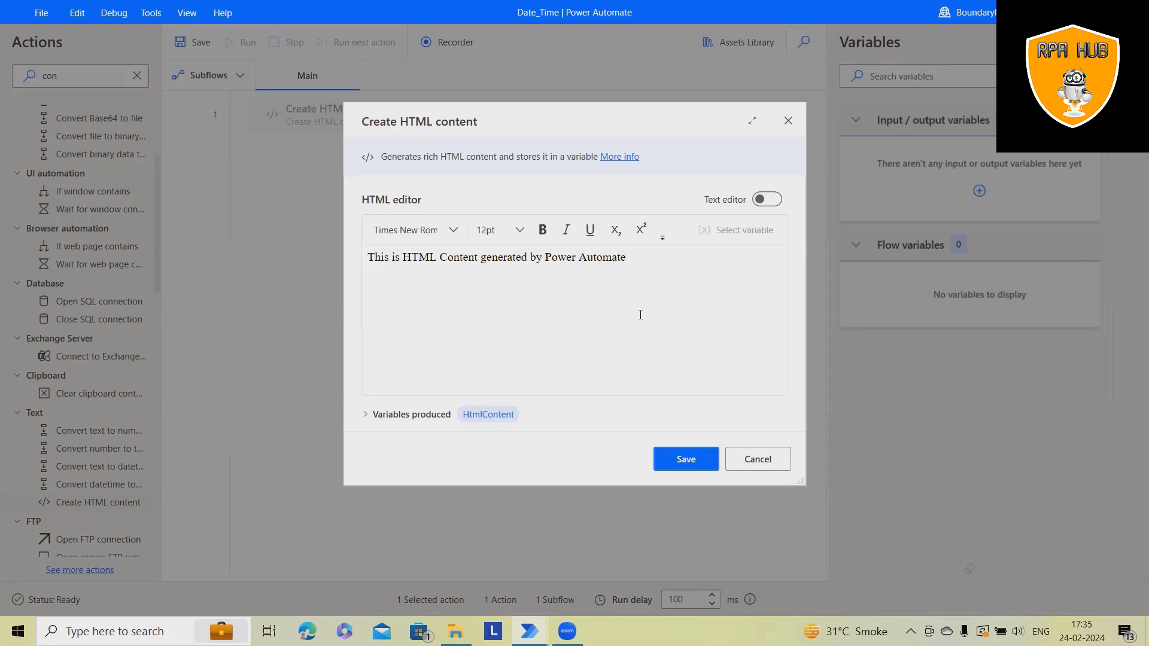
left_click(770, 199)
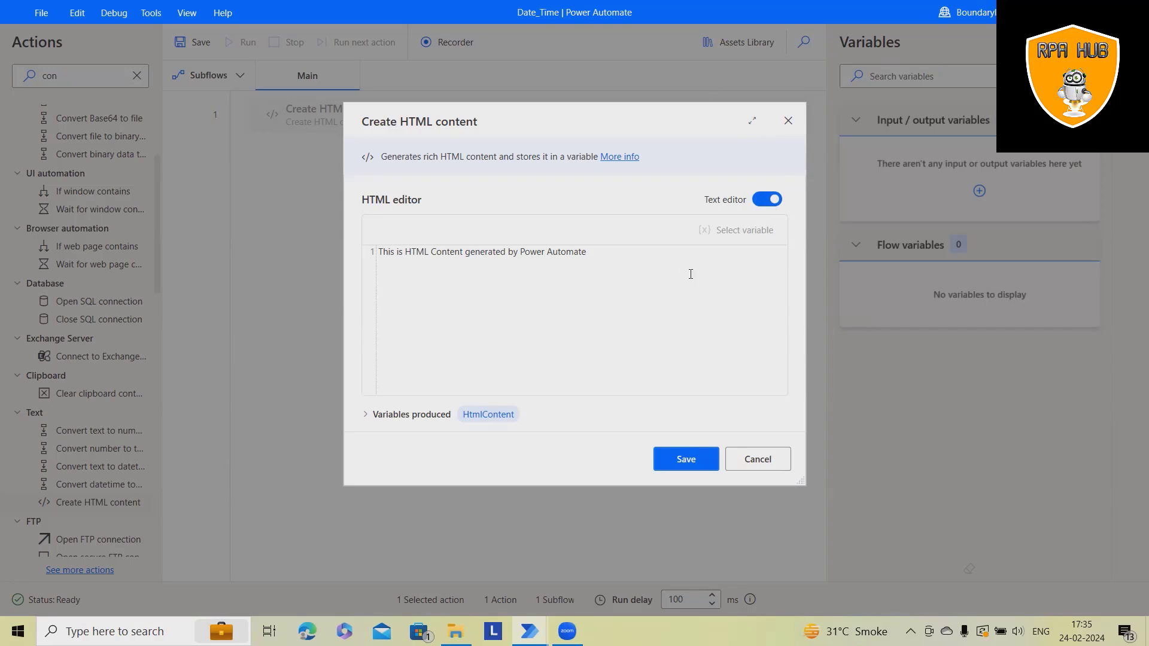
left_click(741, 203)
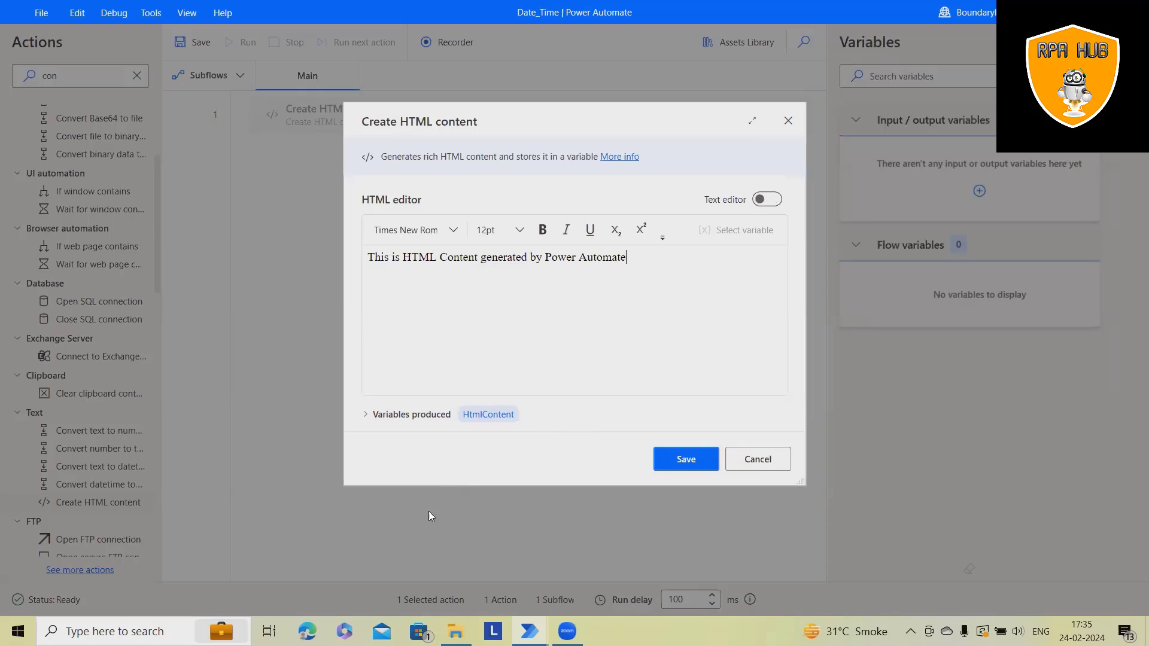
- Save the HTML step and add a Display message step showing the HtmlContent variable
left_click(690, 460)
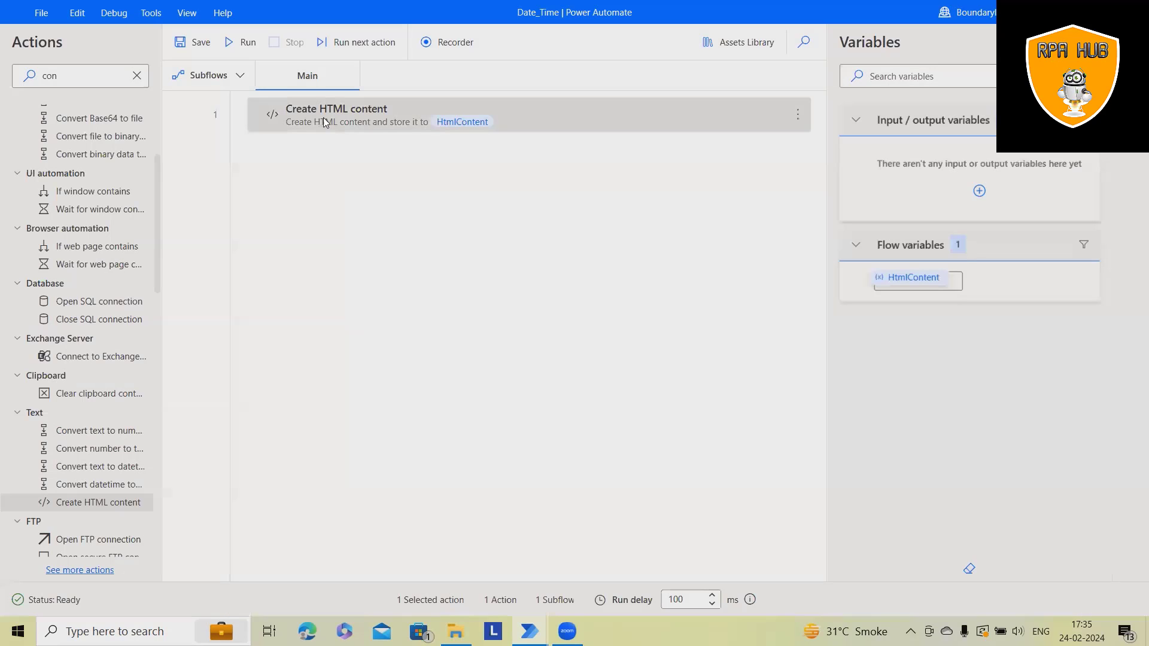
right_click(321, 118)
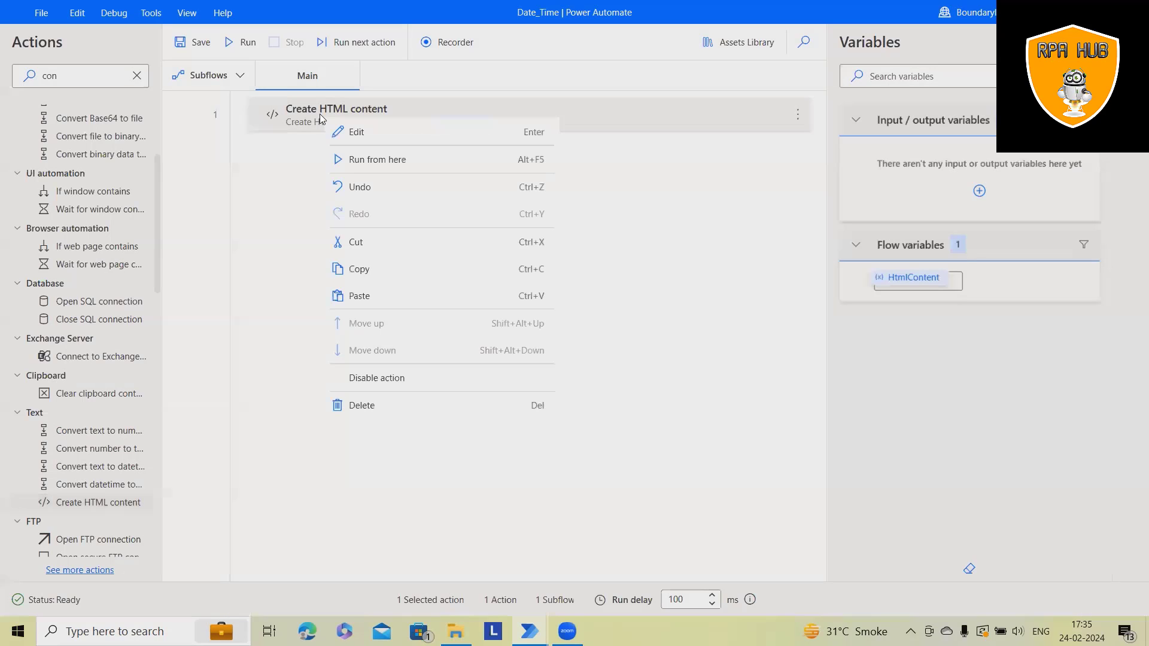
left_click(137, 77)
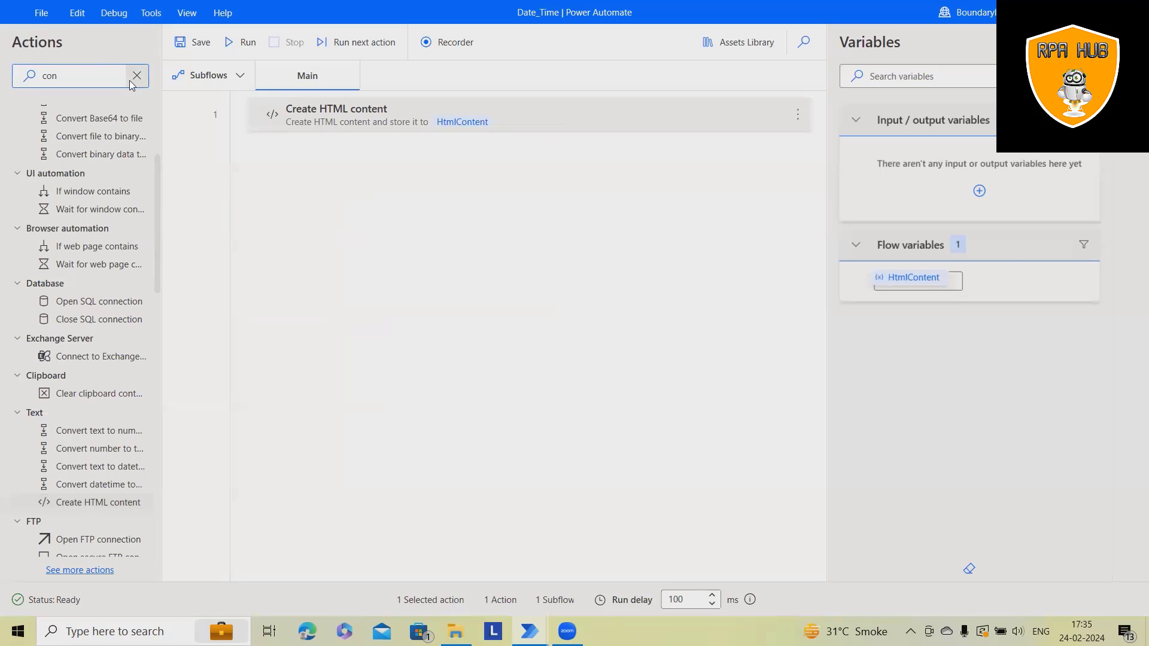
left_click(136, 78)
type("d")
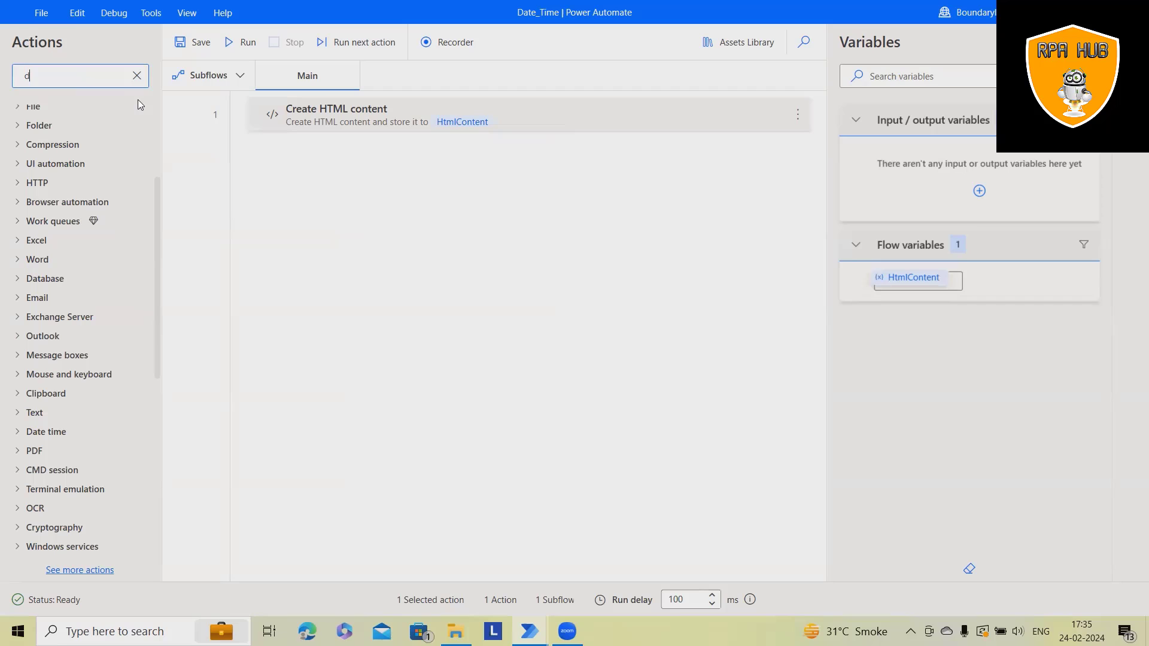
type("is")
type("play")
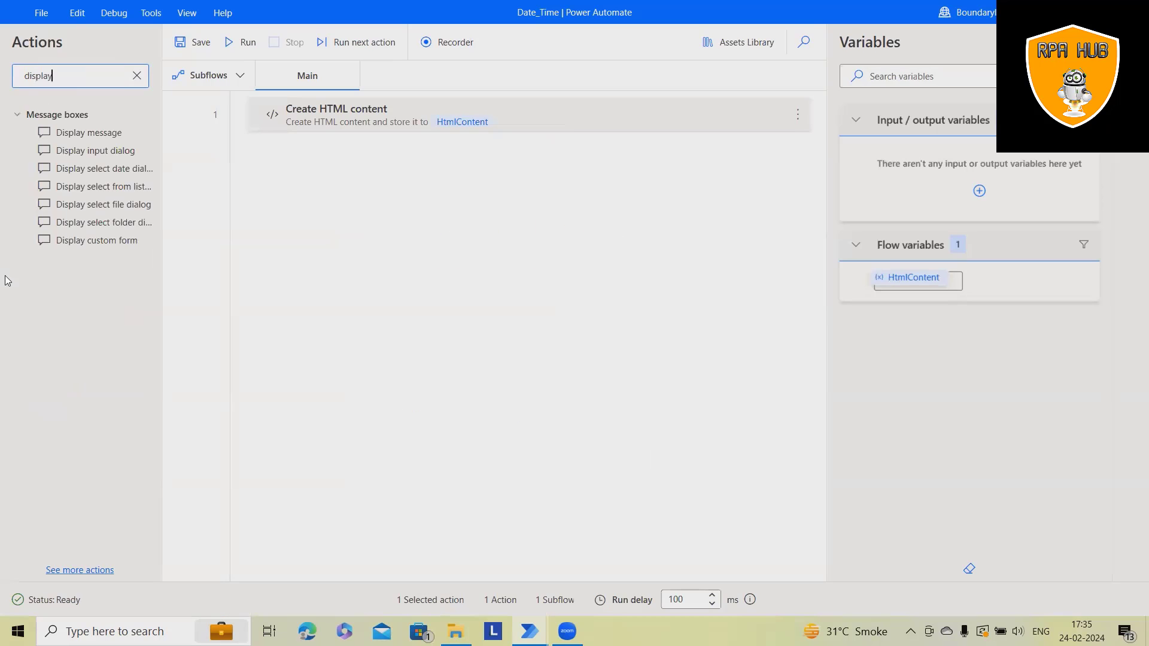
mouse_move(89, 132)
left_mouse_down()
mouse_move(542, 180)
mouse_move(431, 315)
left_mouse_up()
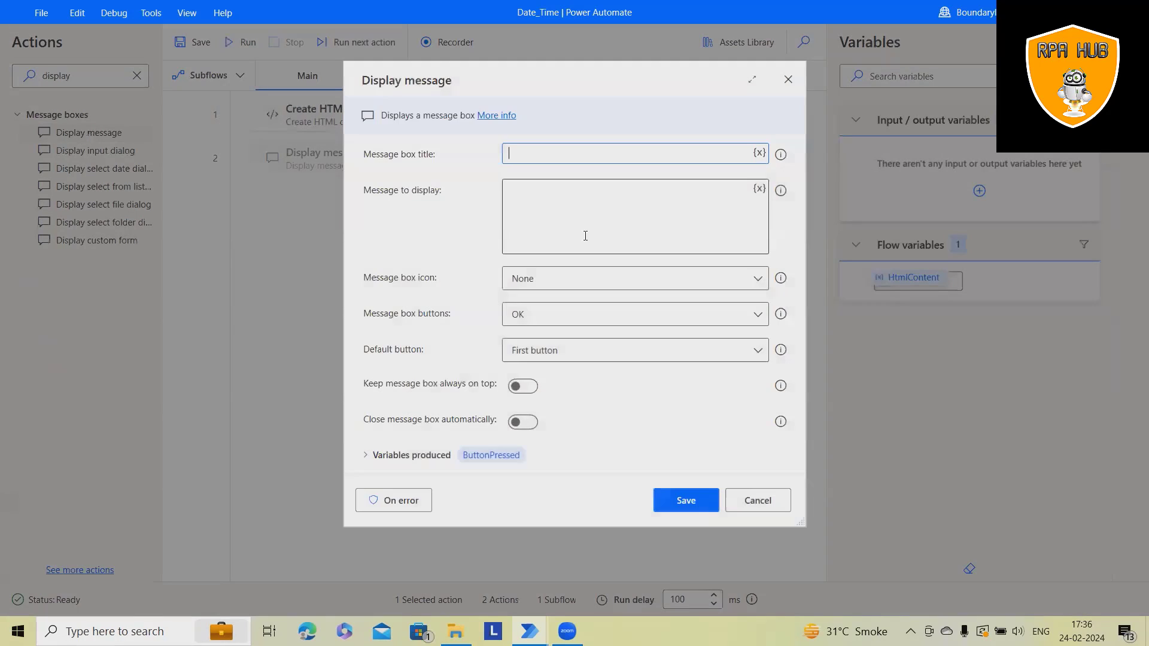
left_click(759, 189)
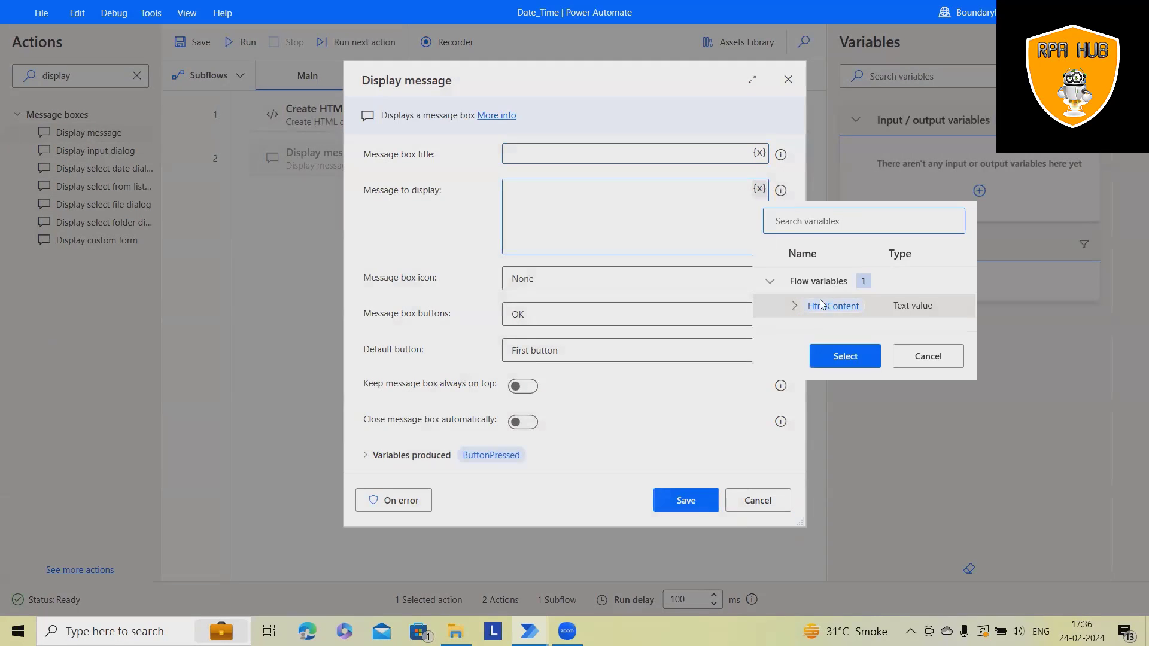
- Run the flow from the first step and dismiss the message showing the HTML sentence
right_click(307, 117)
left_click(359, 157)
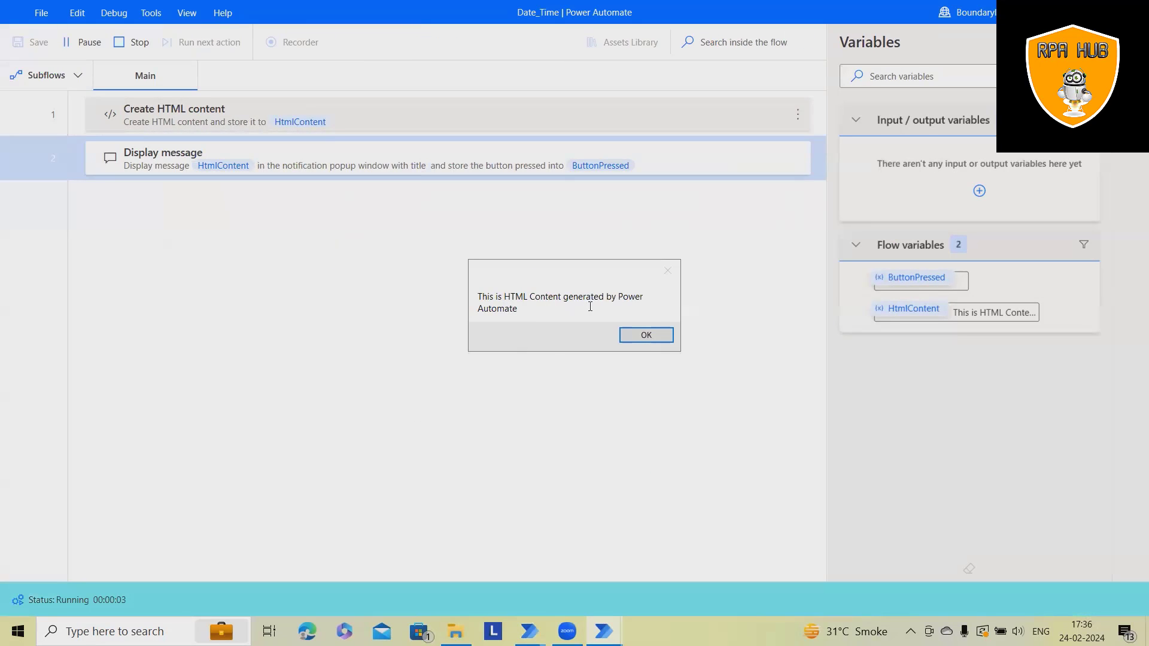
left_click(647, 334)
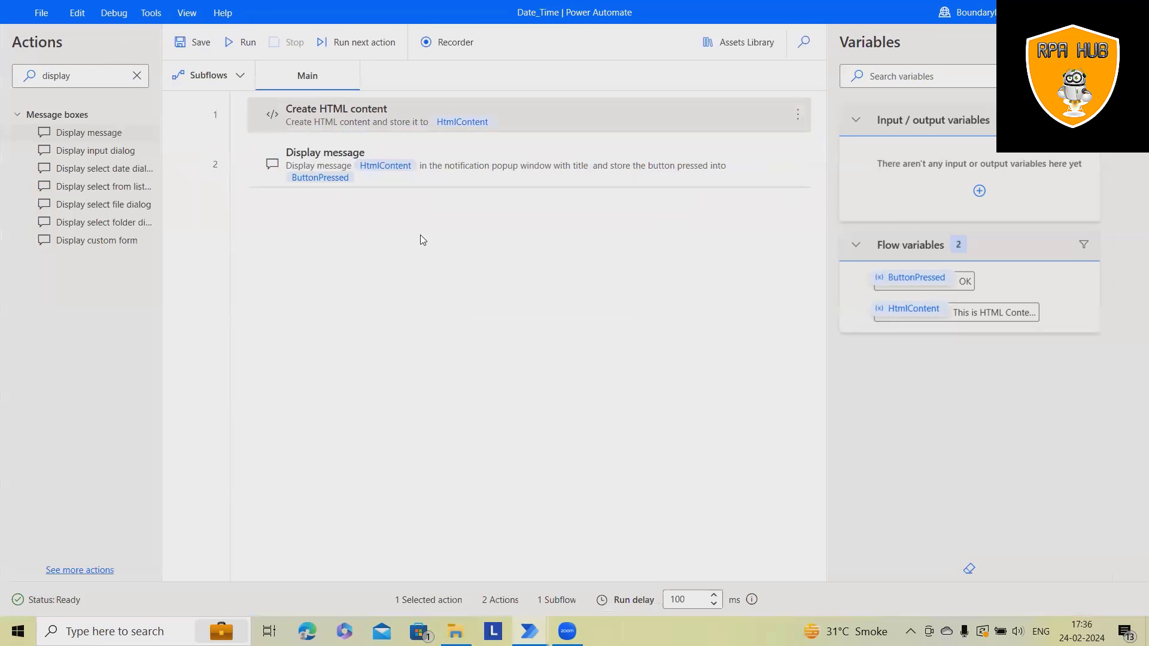
- Make the whole sentence bold with 'by Power Automate' underlined, and save
double_click(530, 108)
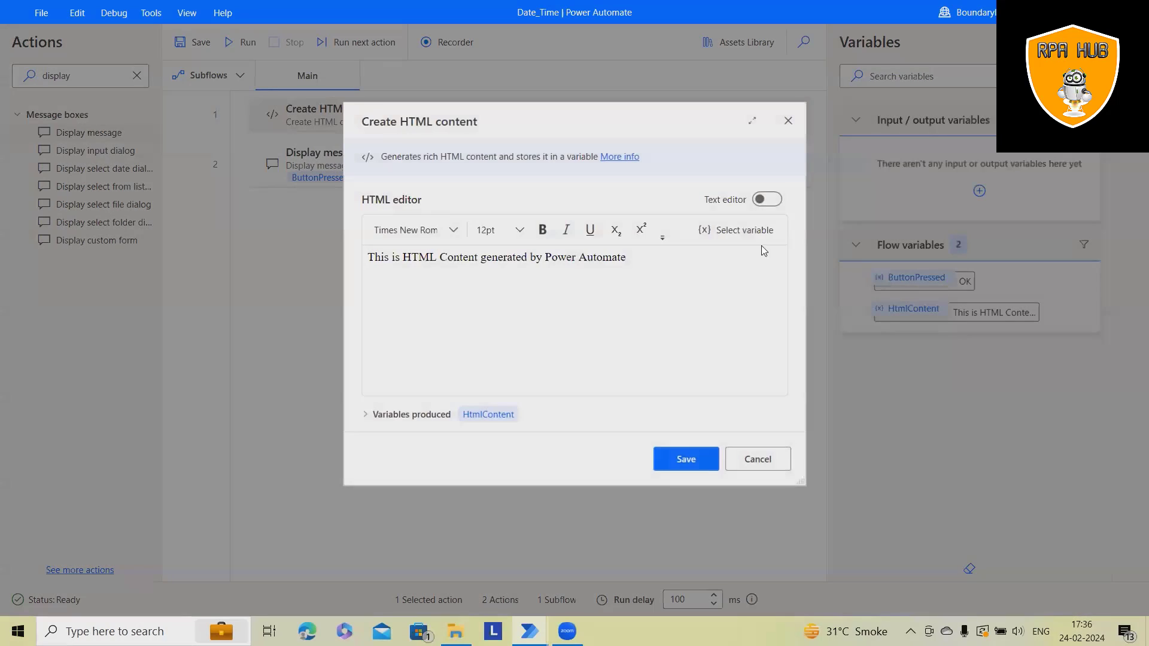
key("ctrl+a")
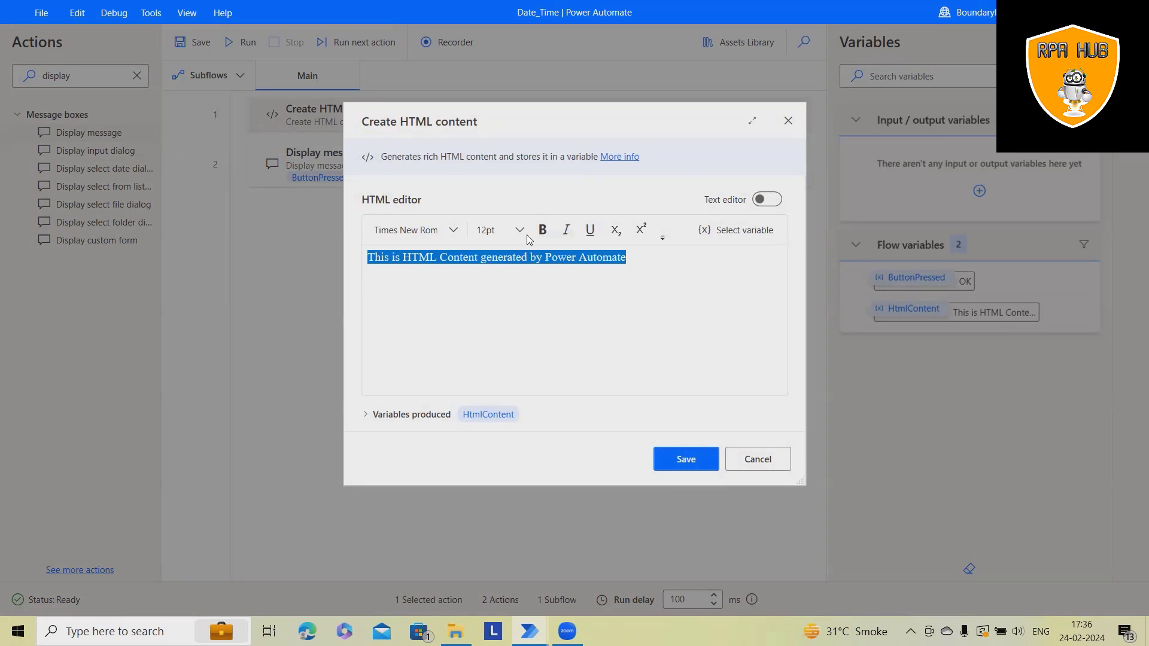
left_click(542, 237)
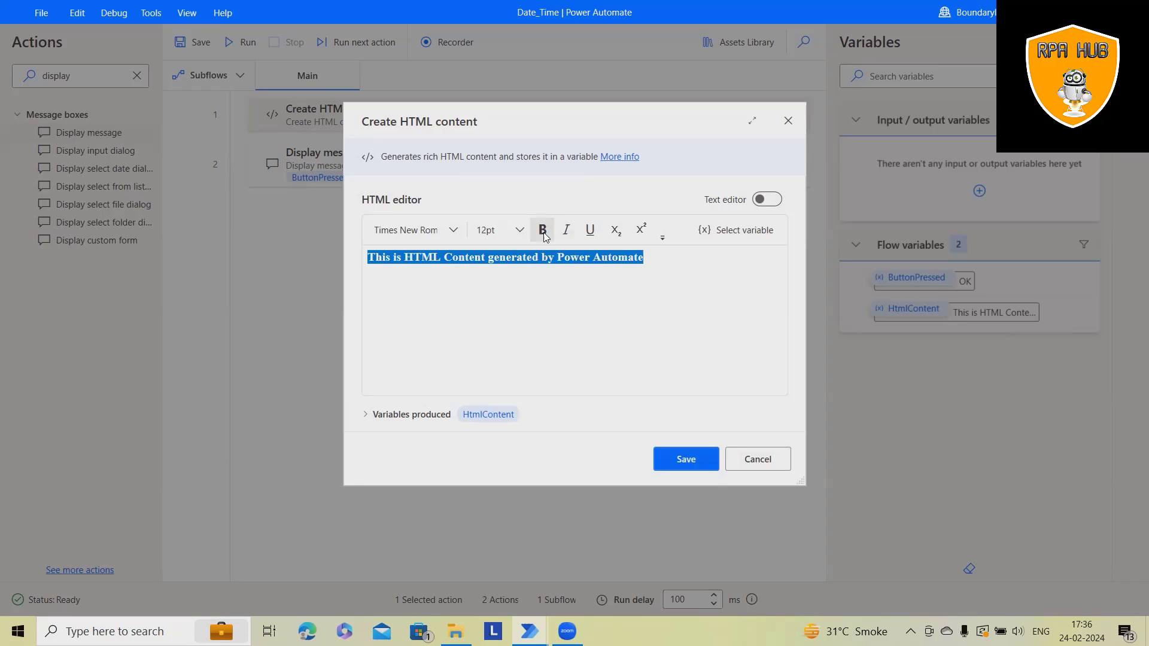
left_click(590, 238)
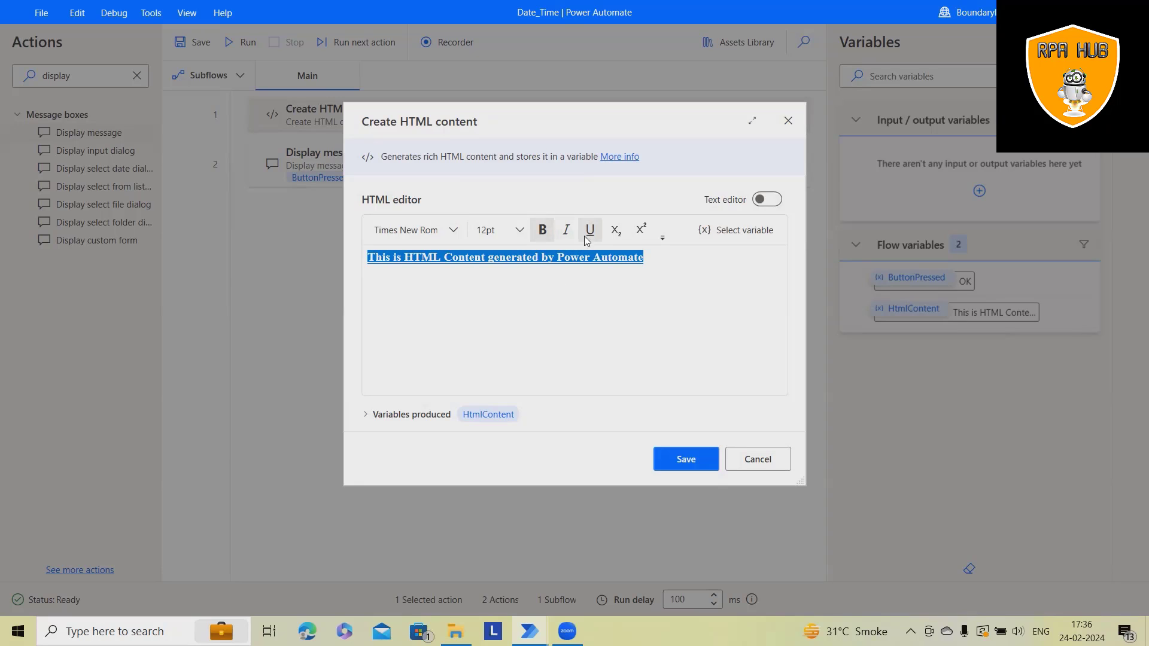
left_click(589, 238)
left_click(557, 261)
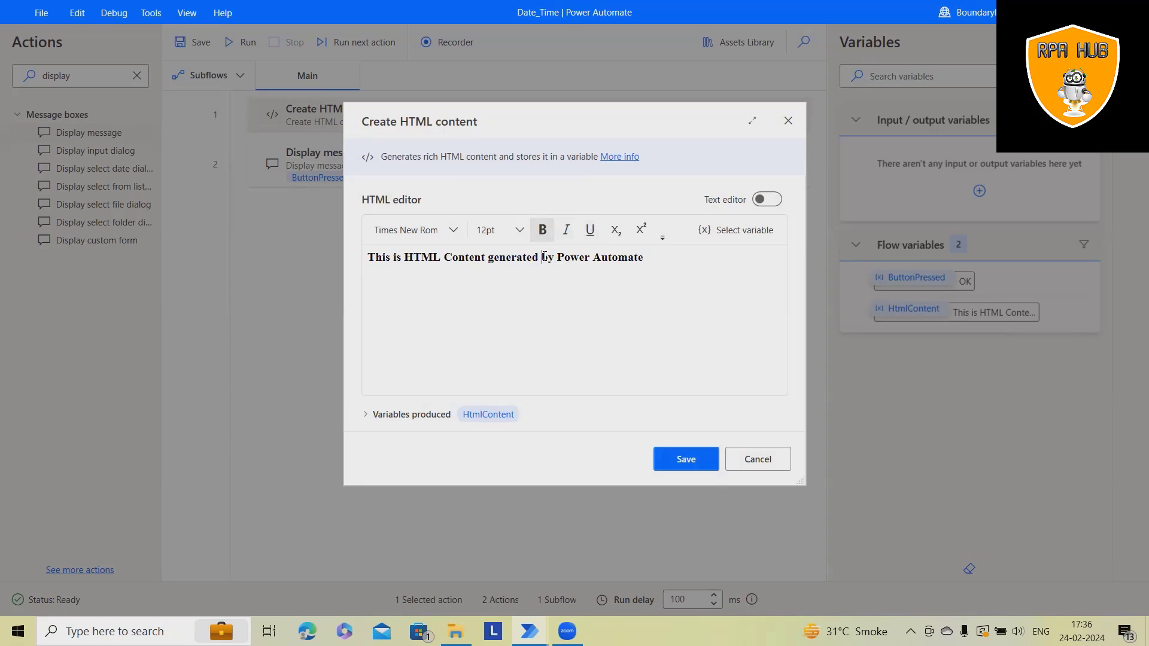
left_click_drag(542, 258, 644, 258)
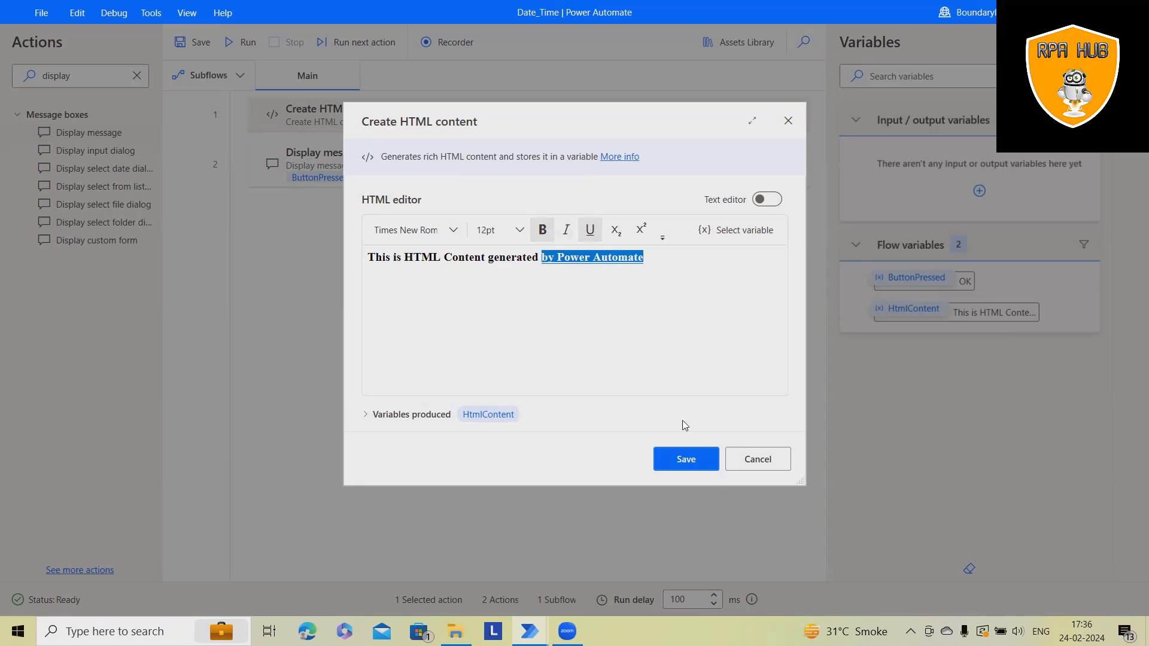
left_click(683, 461)
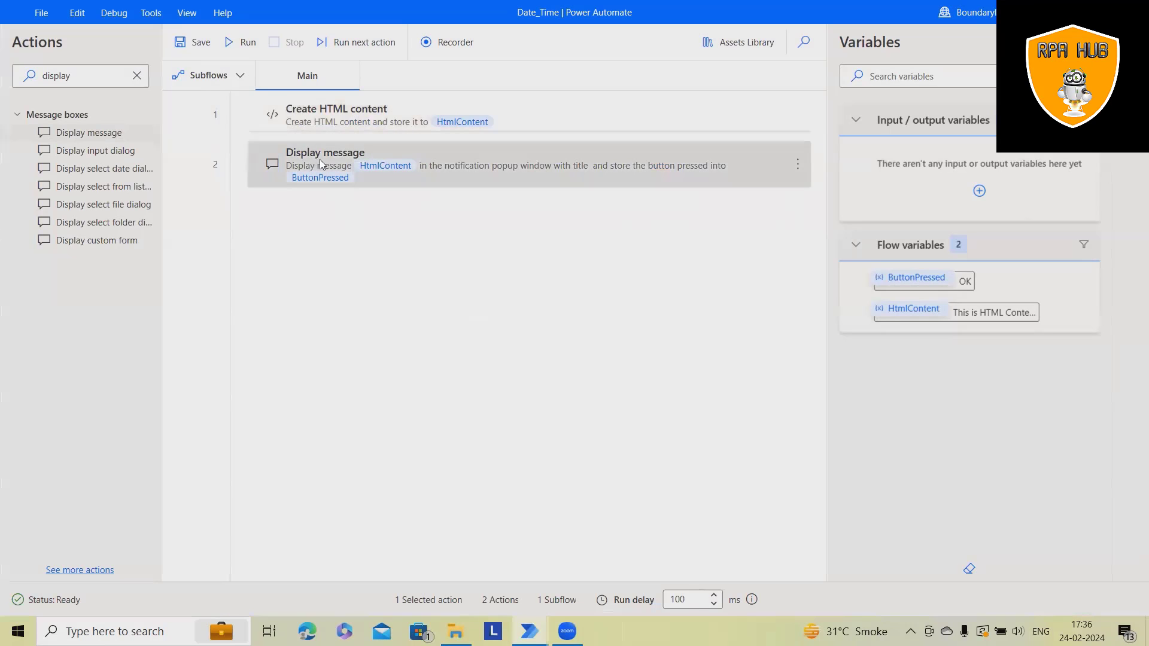
- Rerun the flow from the first step and close the message showing <strong> and <u> tags
right_click(298, 121)
left_click(353, 163)
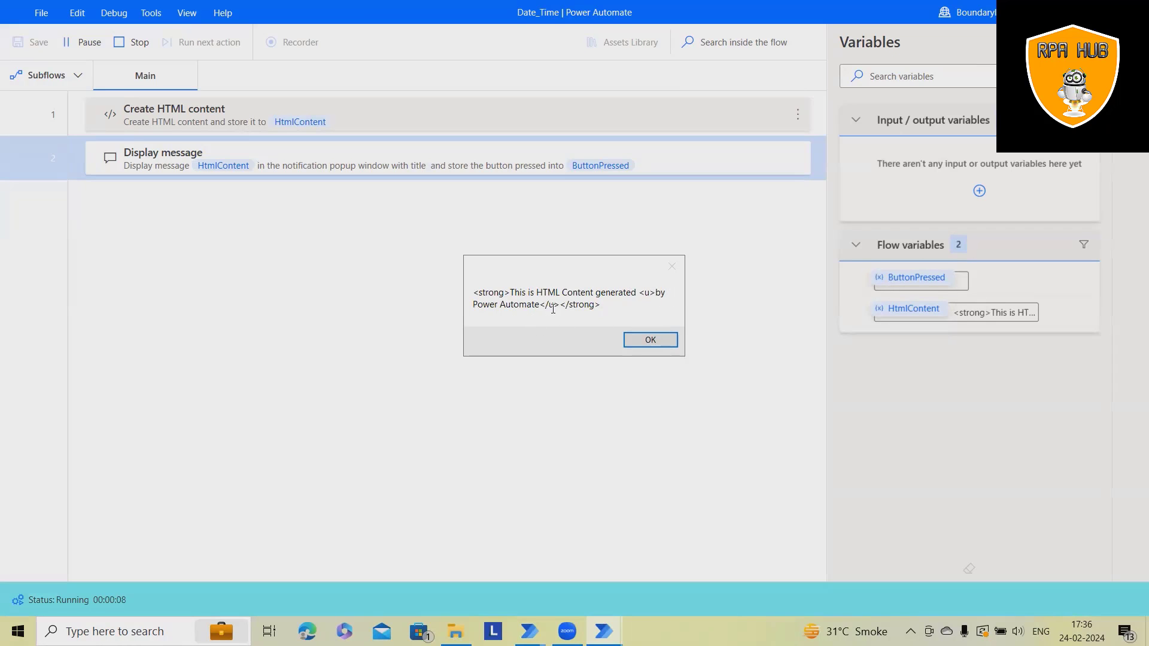
left_click(636, 341)
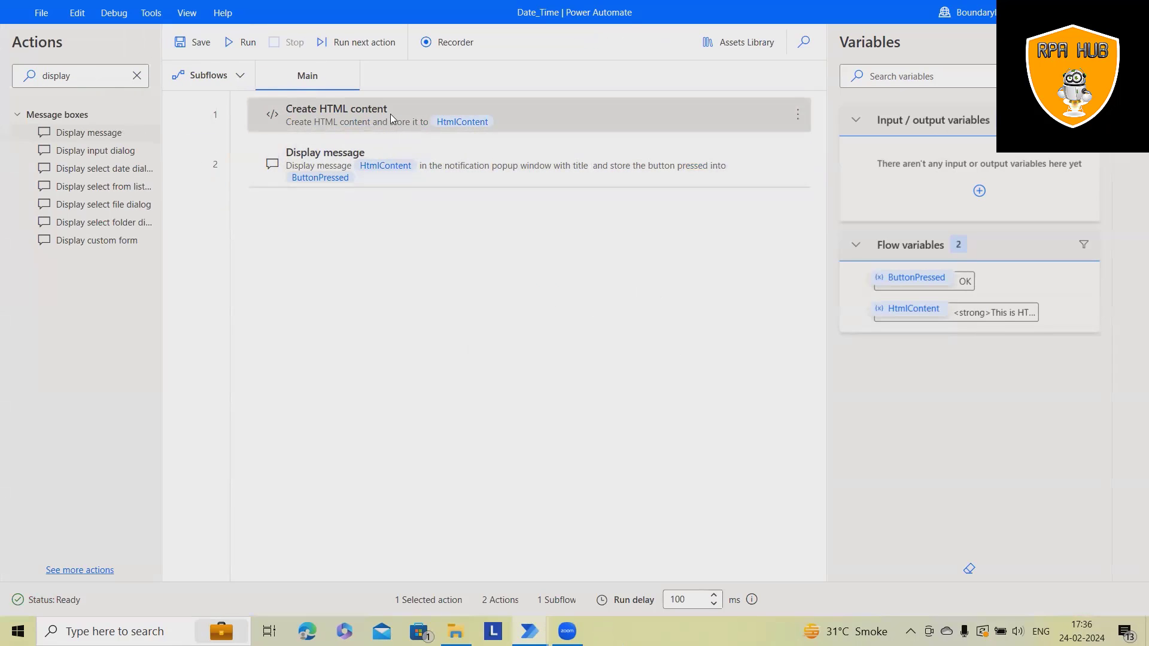
- Italicise 'HTML', set 'This is HTML Content' in Verdana, and save the action
double_click(390, 114)
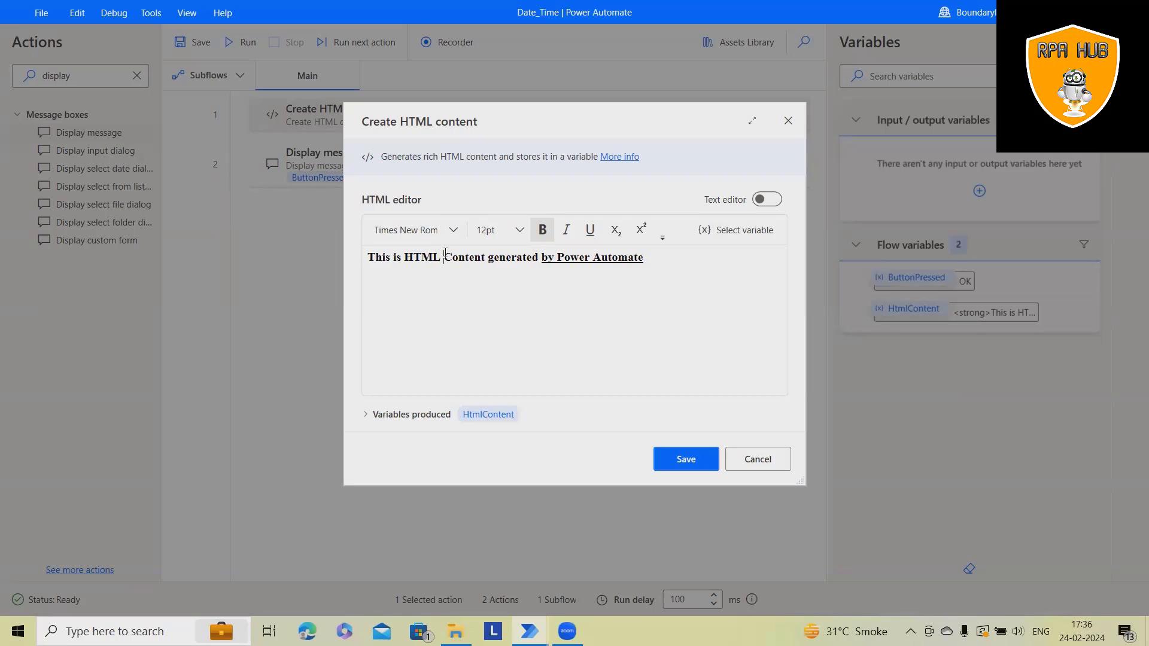
mouse_move(443, 258)
left_mouse_down()
mouse_move(542, 257)
mouse_move(404, 257)
mouse_move(480, 259)
left_mouse_up()
left_click(566, 230)
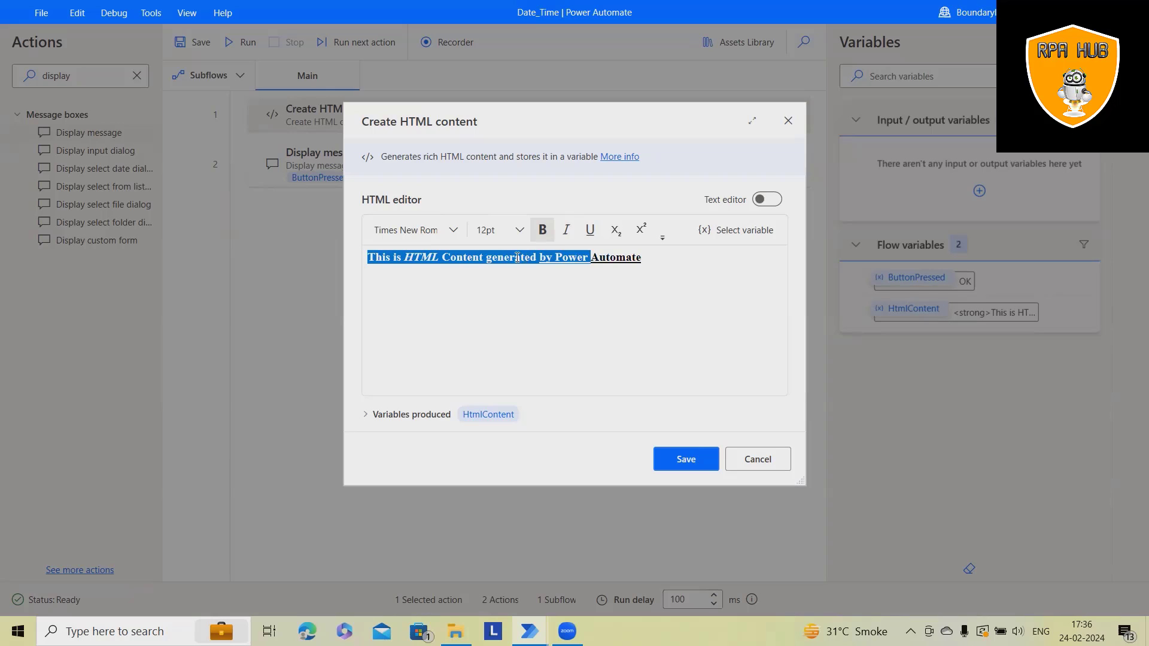
left_click(453, 230)
left_click(417, 316)
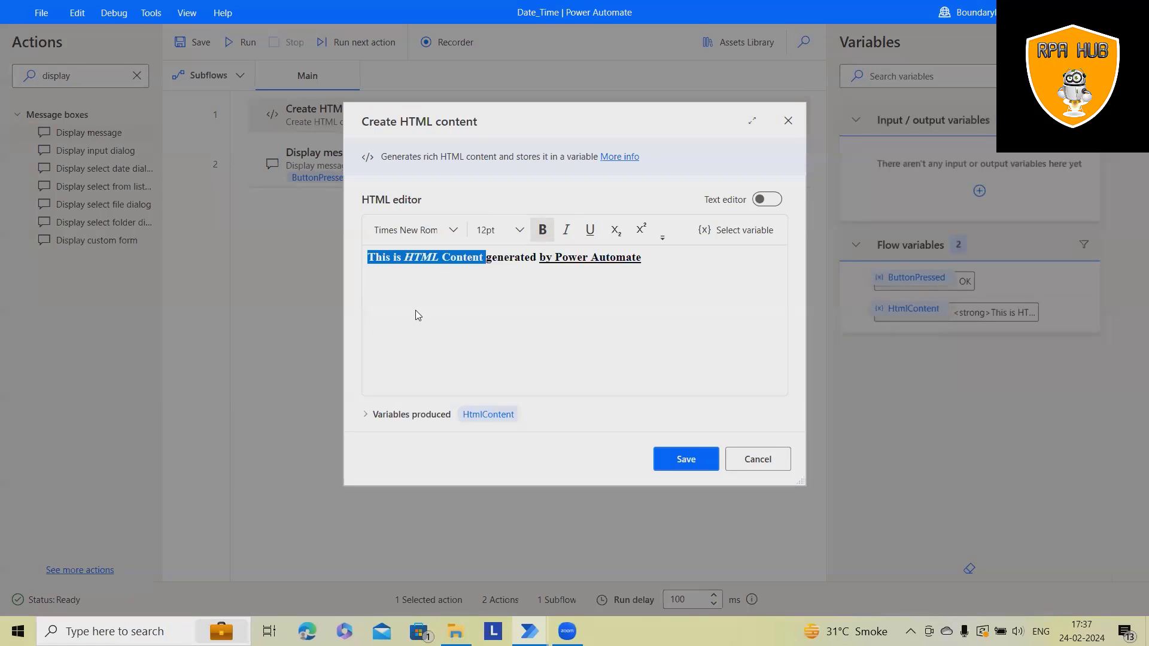
left_click(512, 310)
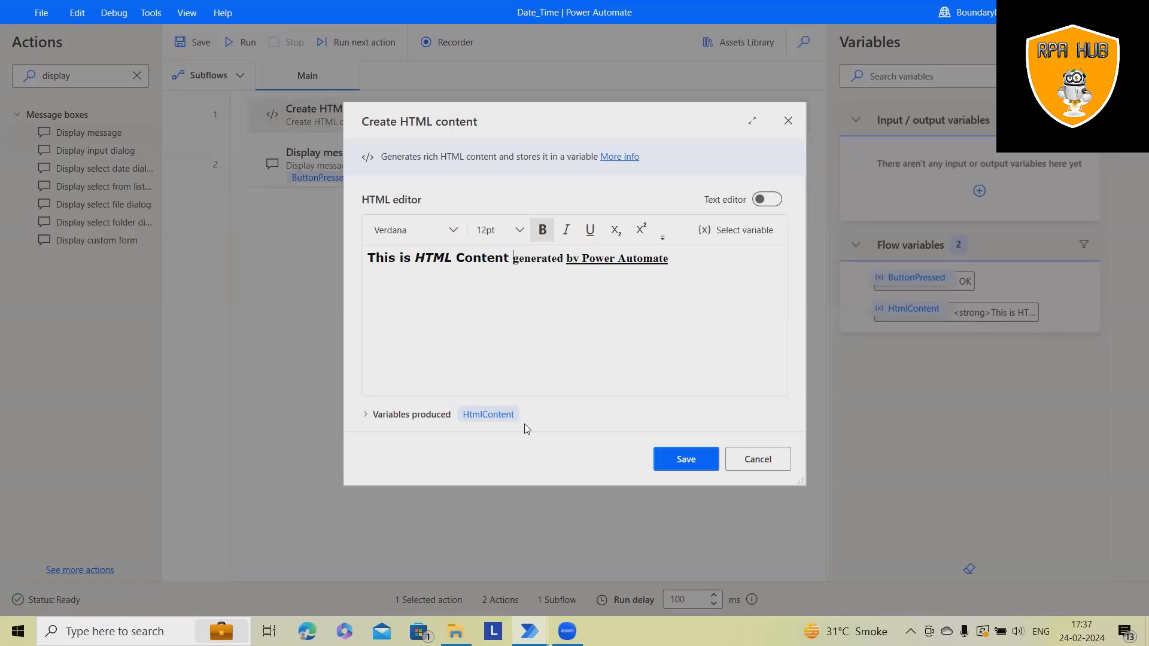
left_click(681, 458)
- Run from the first action and highlight the Verdana, italic and underline tags in the output
right_click(344, 119)
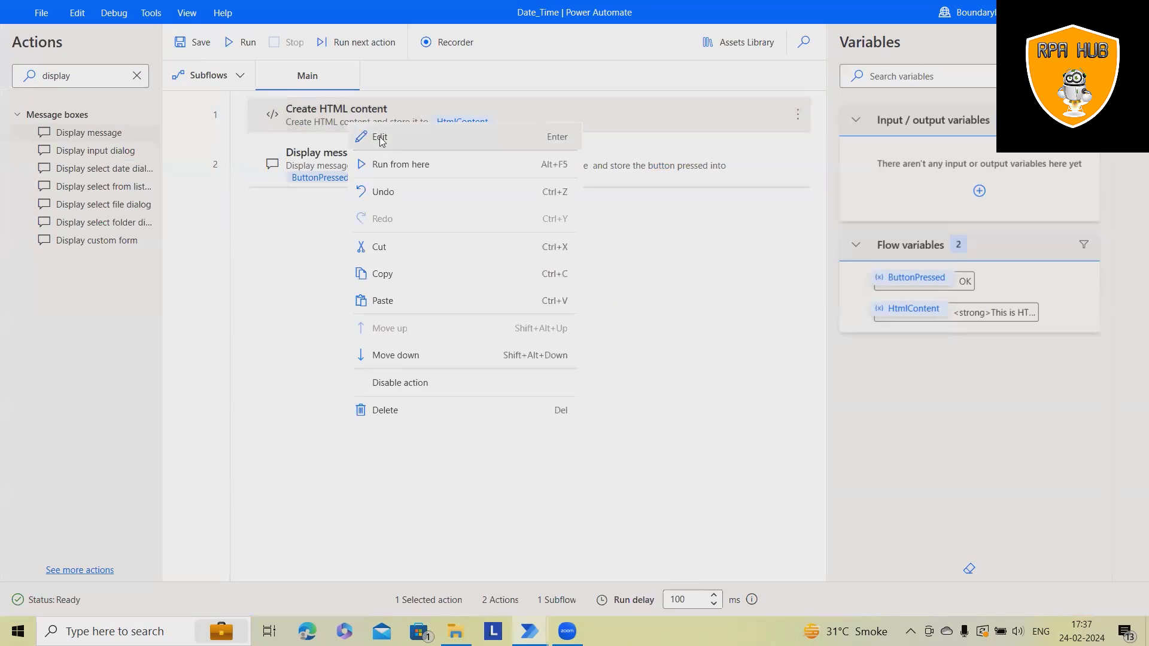
left_click(402, 162)
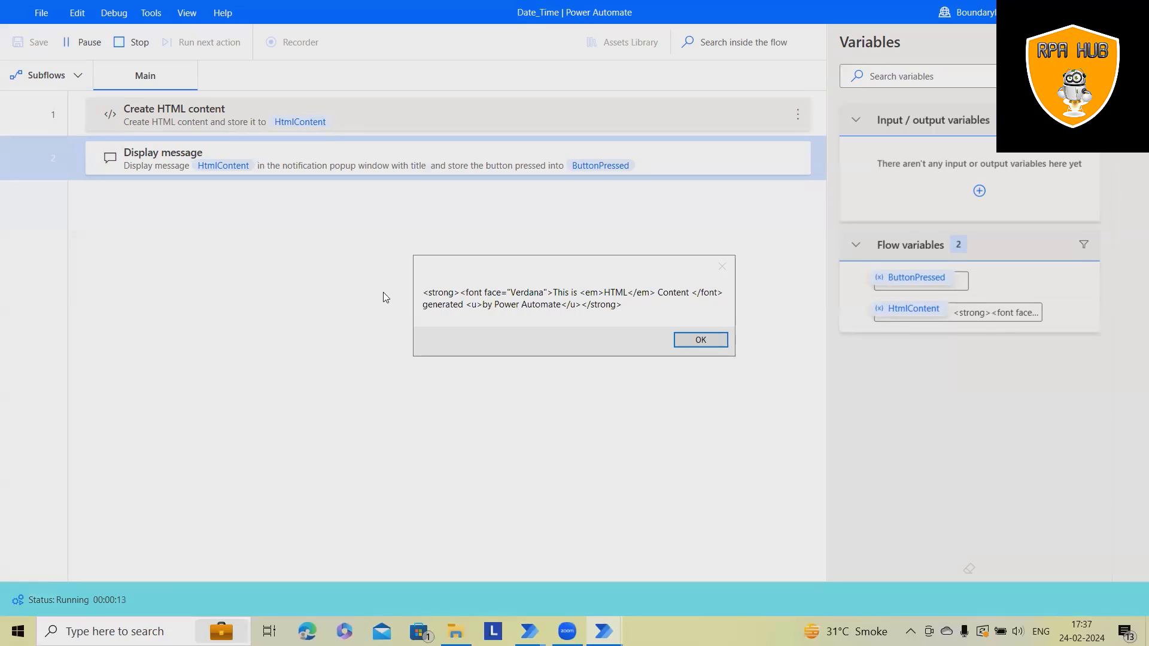
left_click_drag(453, 292, 692, 288)
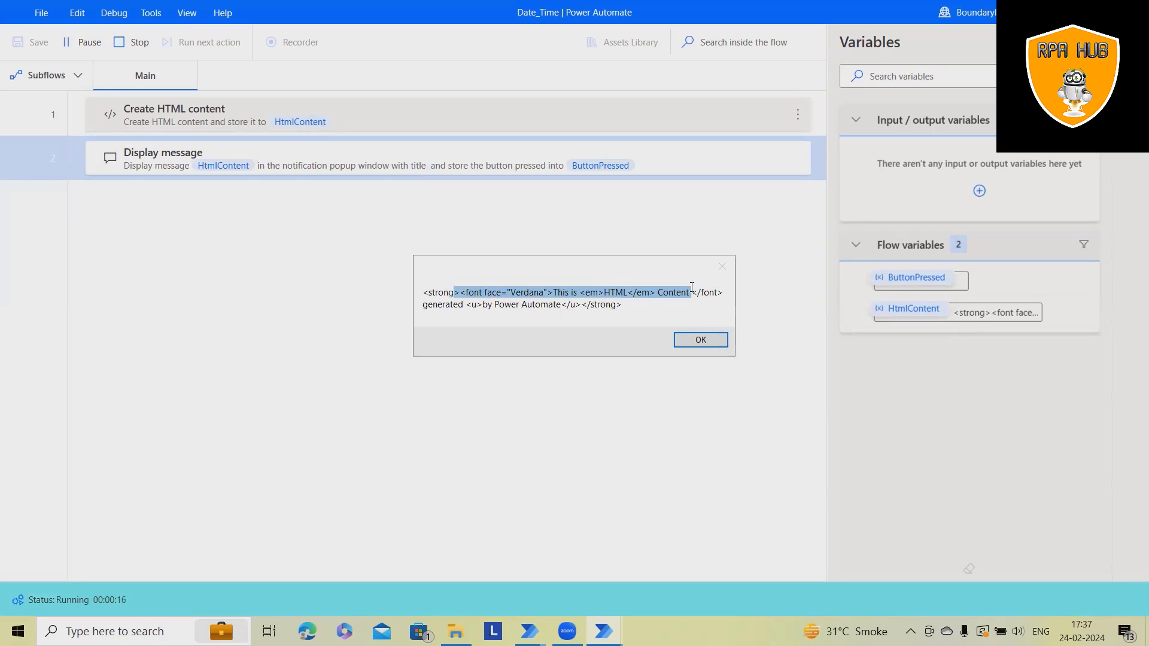
left_click(436, 306)
left_click_drag(423, 306, 565, 314)
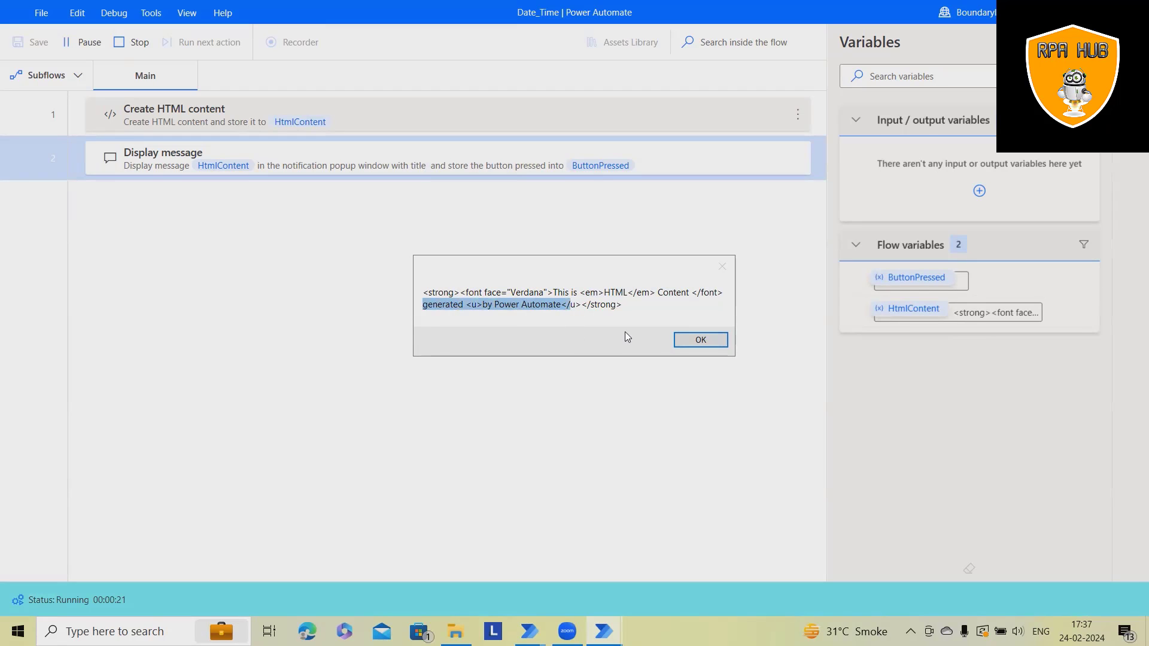
- Dismiss the message, then make 'Power Automate' 24pt and save the HTML content
left_click(700, 339)
key("Return")
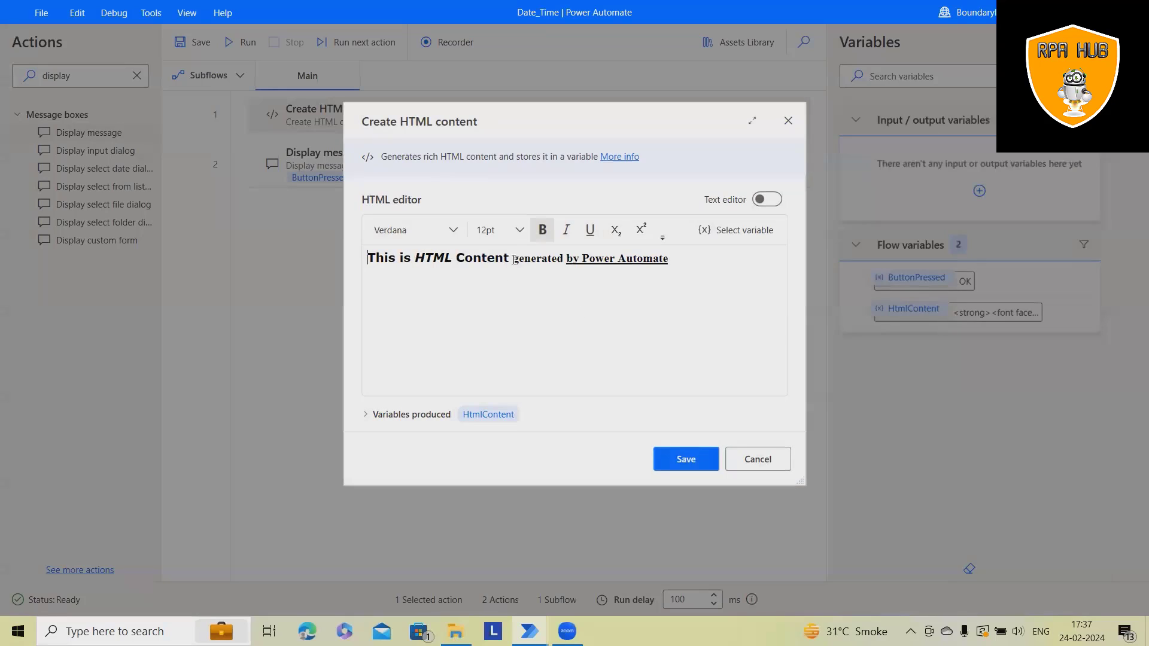
left_click(515, 259)
left_click_drag(581, 260, 668, 259)
left_click(519, 230)
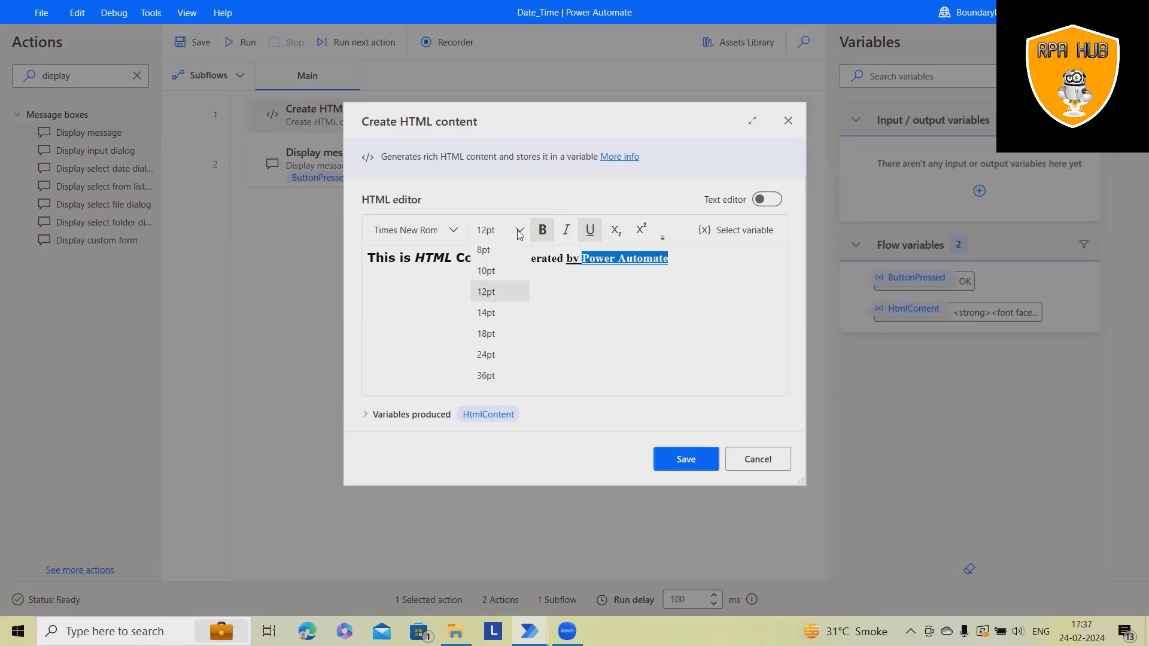
left_click(486, 354)
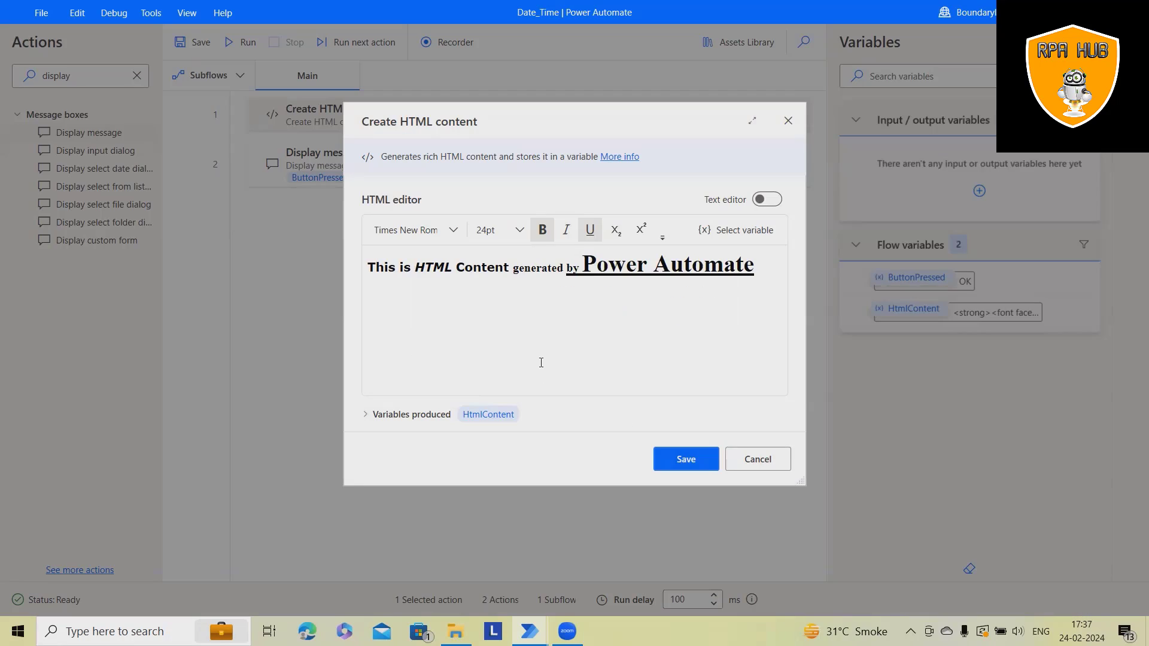
left_click(686, 458)
- Rerun from the first action and highlight the new font-size tag in the output
right_click(333, 120)
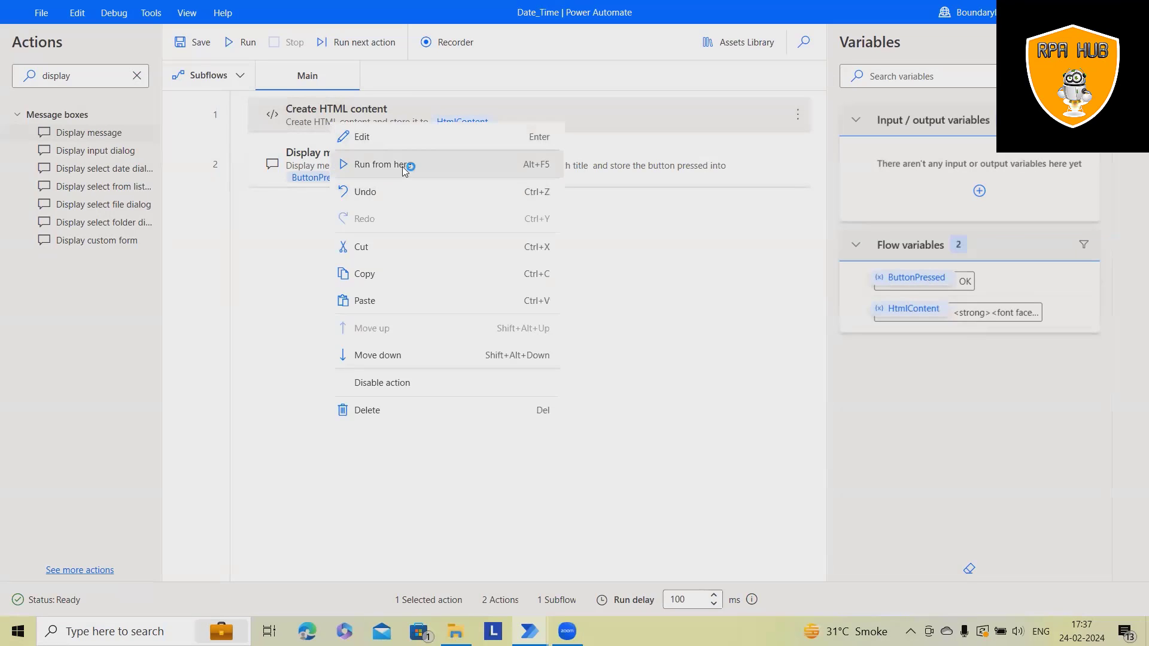
left_click(404, 166)
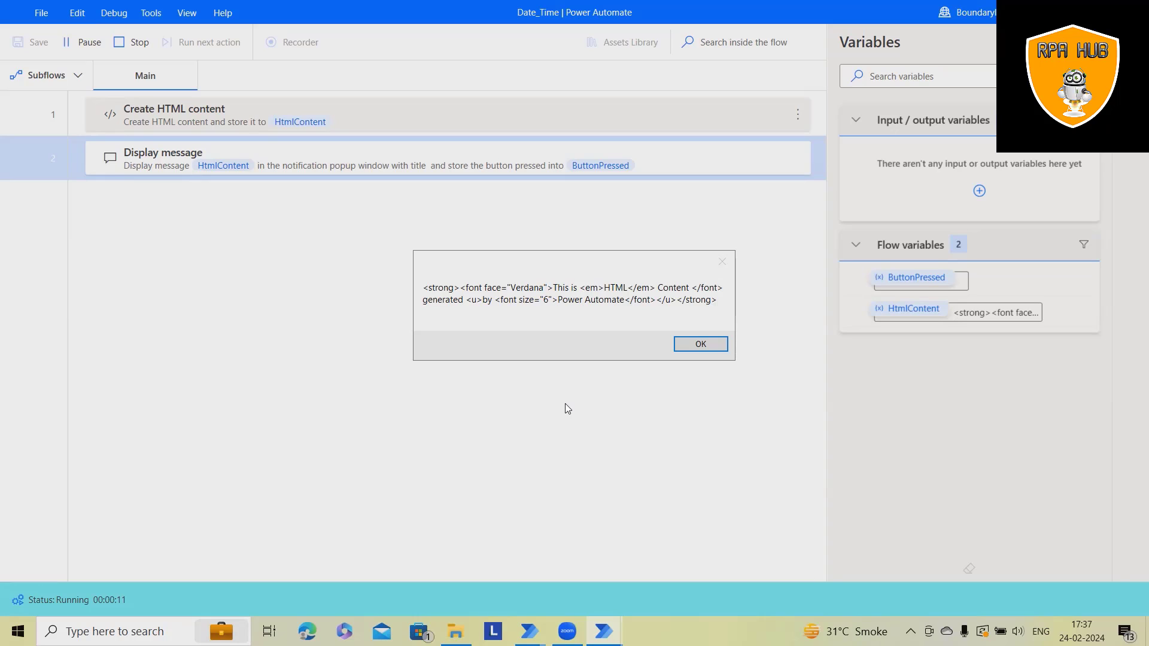
left_click_drag(500, 308, 557, 303)
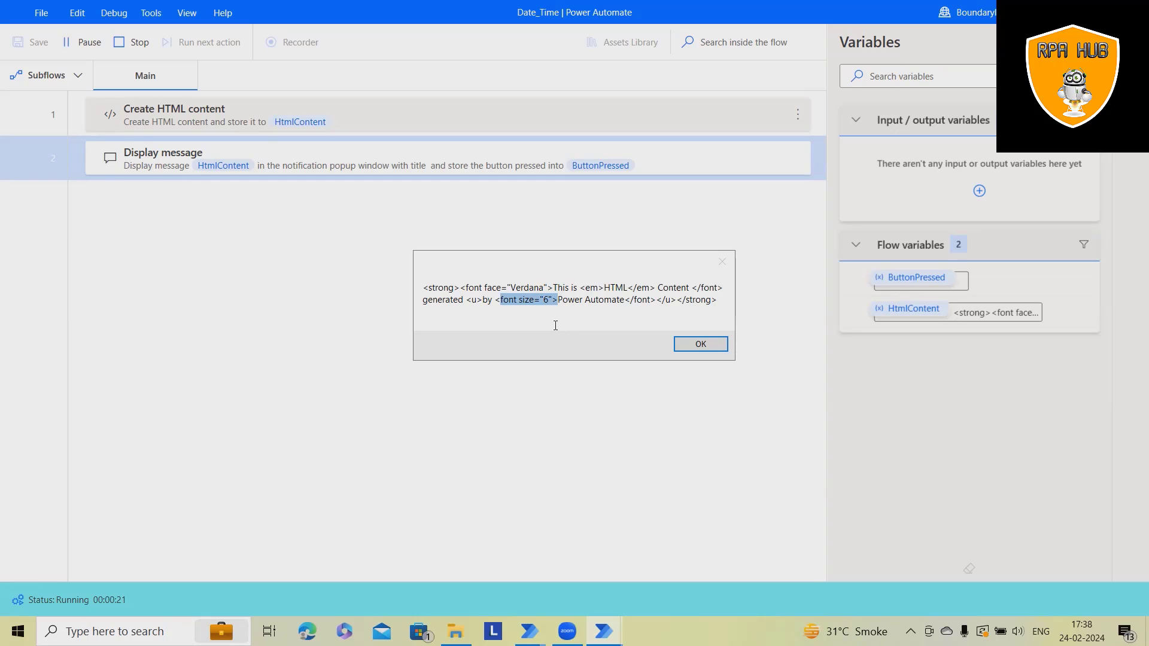
- Insert a 3x3 table titled 'Demo' into the HTML content and save it
left_click(689, 343)
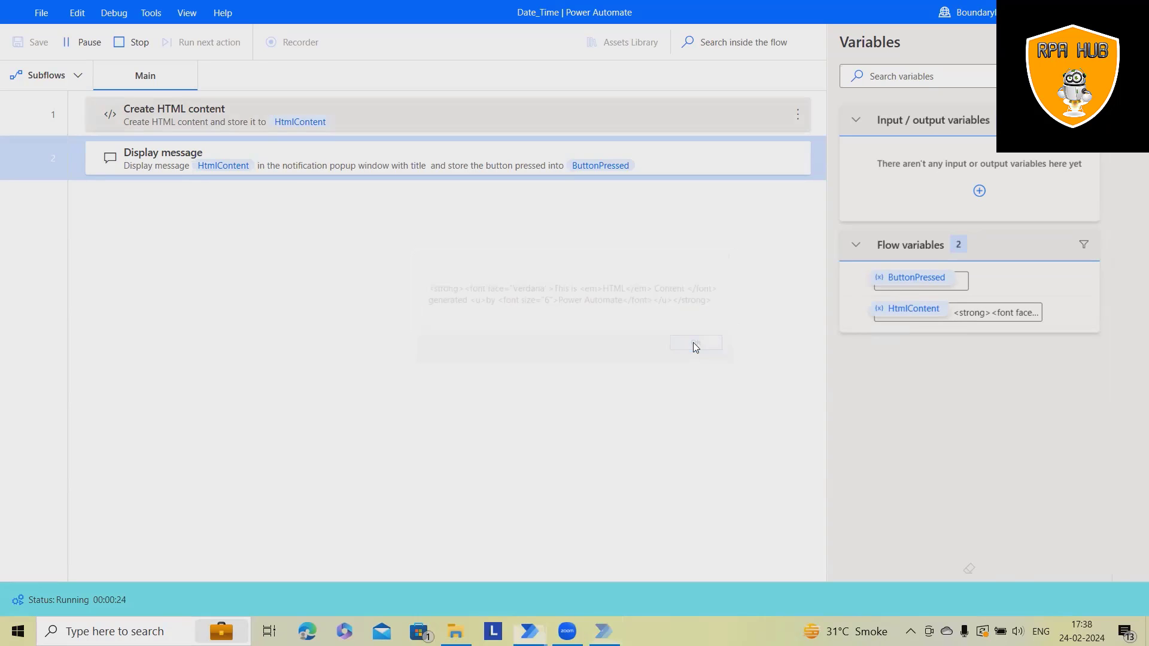
key("Return")
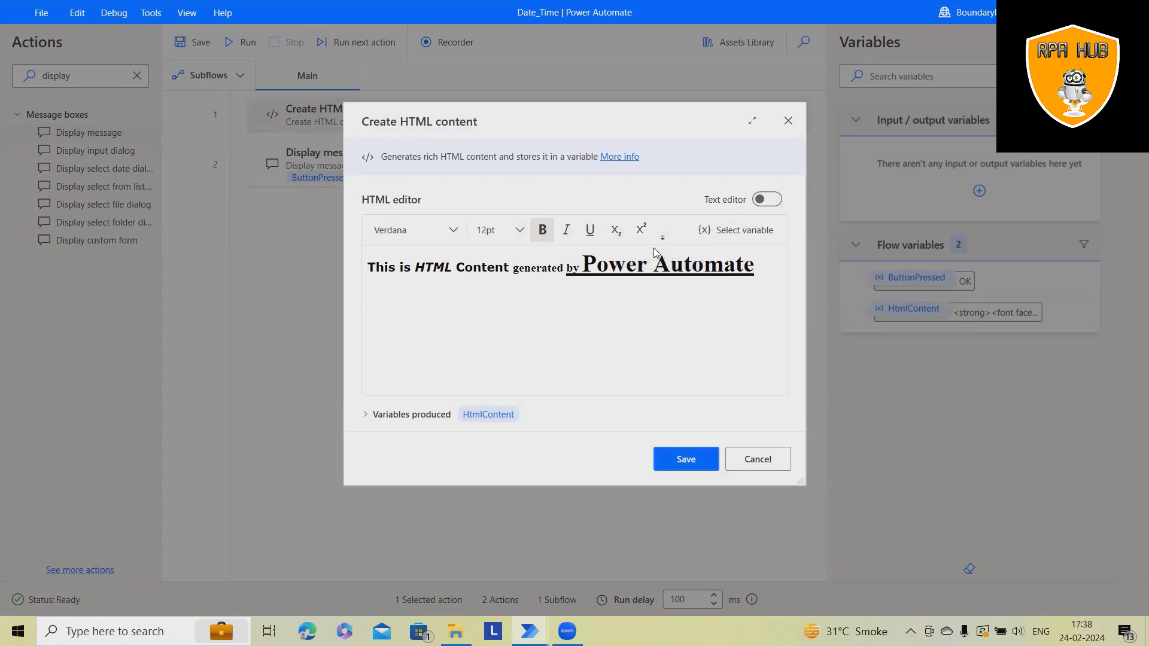
left_click(663, 237)
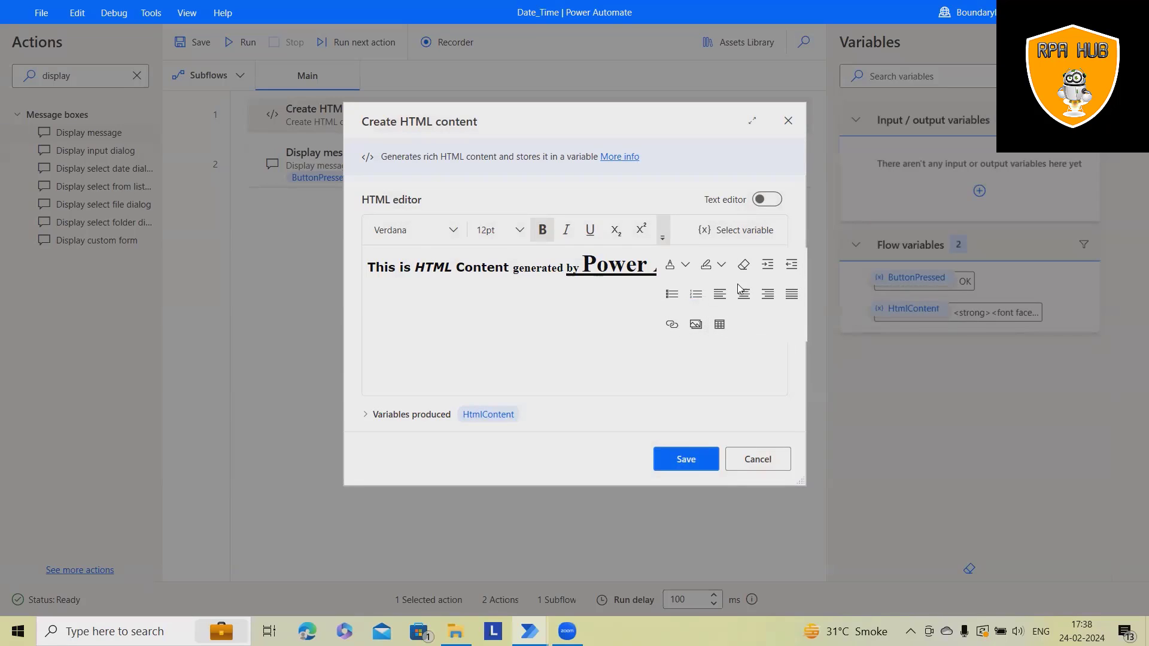
left_click(719, 328)
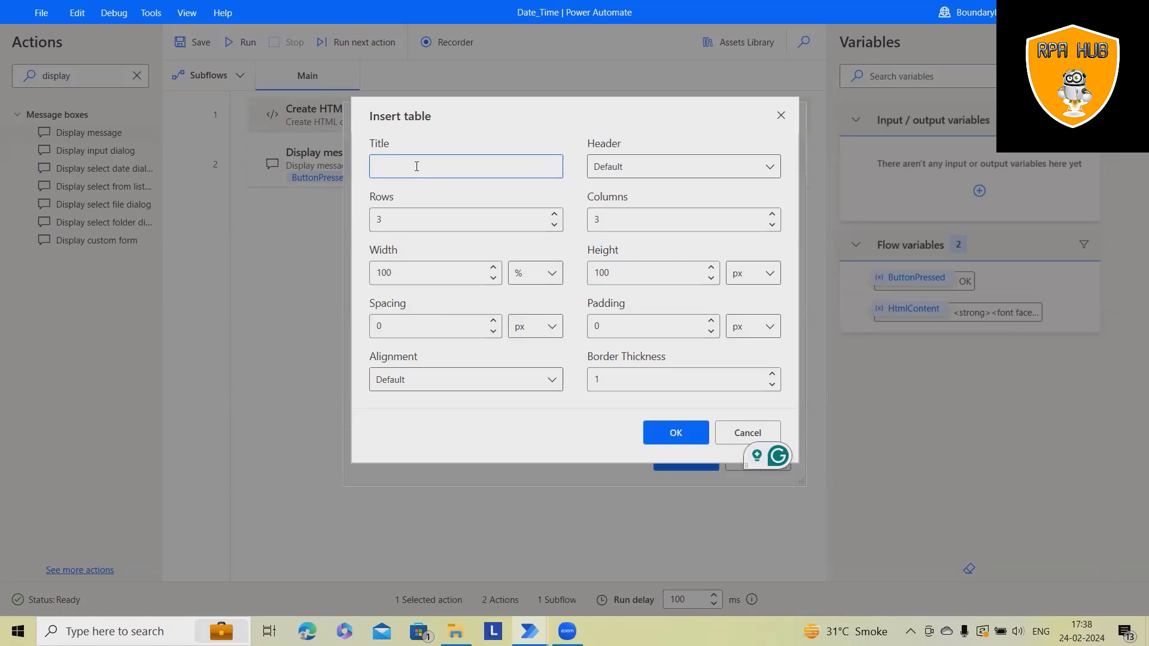
type("Demo")
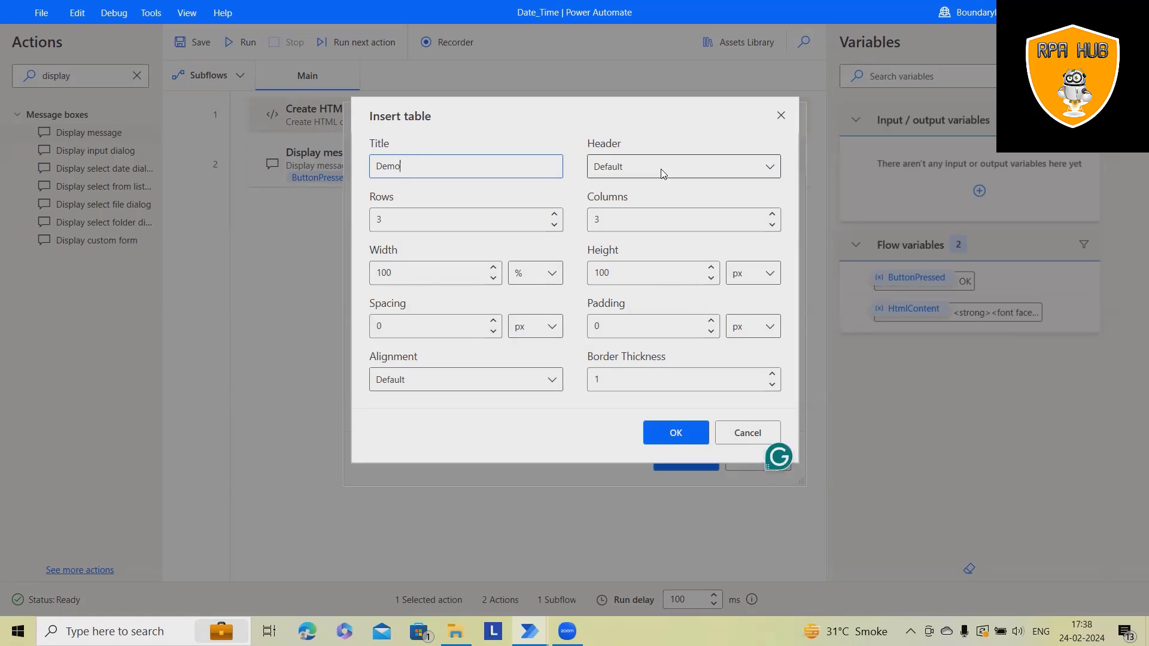
left_click(676, 436)
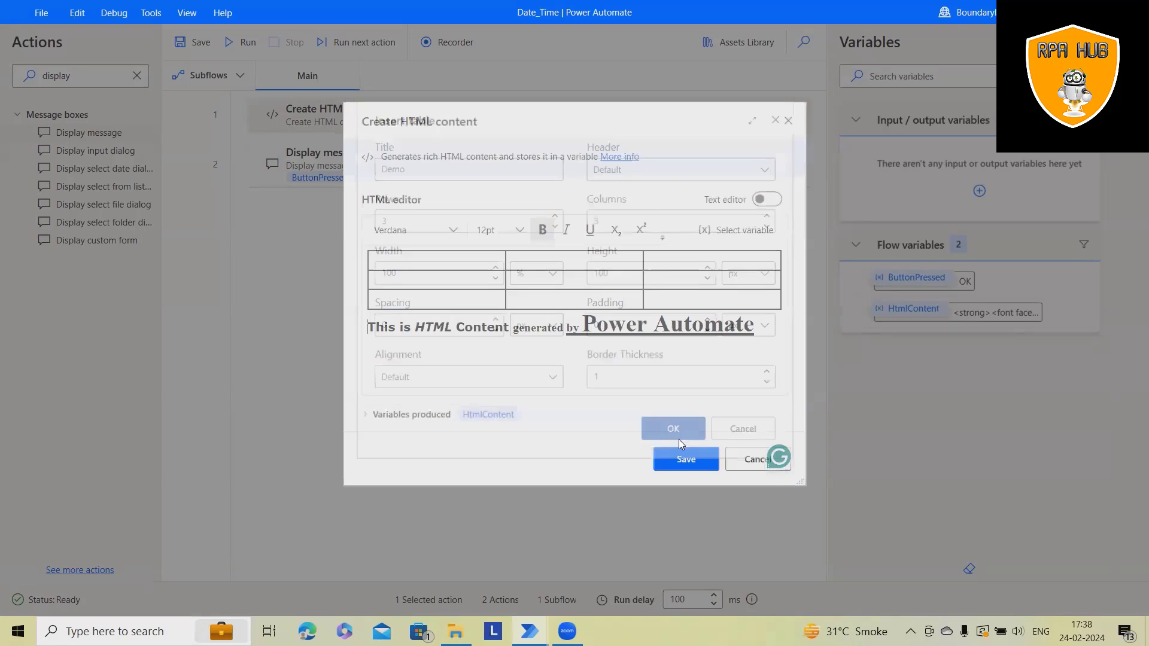
left_click(691, 469)
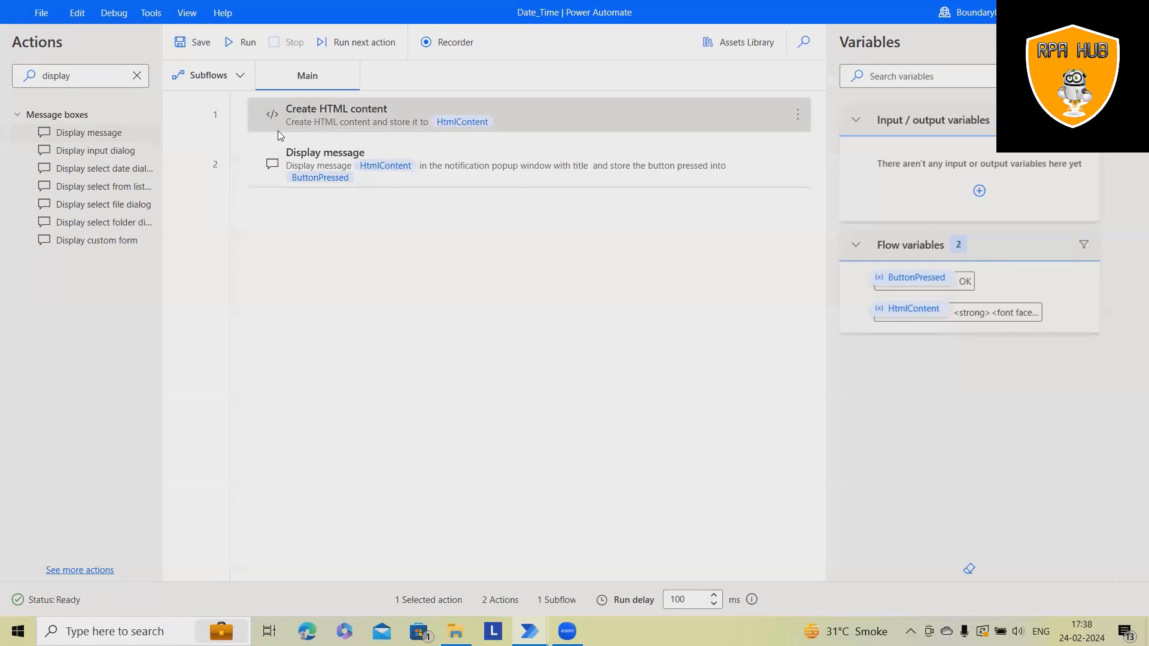
- Run from the first action, highlight the <table> tags, and dismiss the message
right_click(280, 114)
left_click(338, 152)
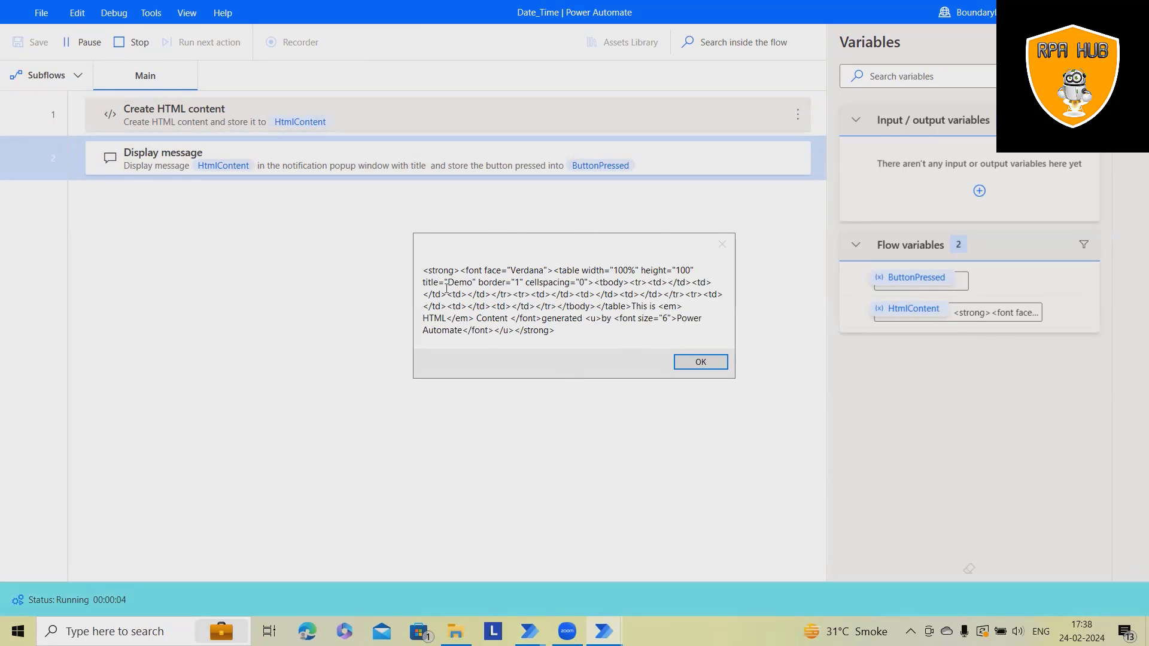
left_click_drag(648, 294, 676, 305)
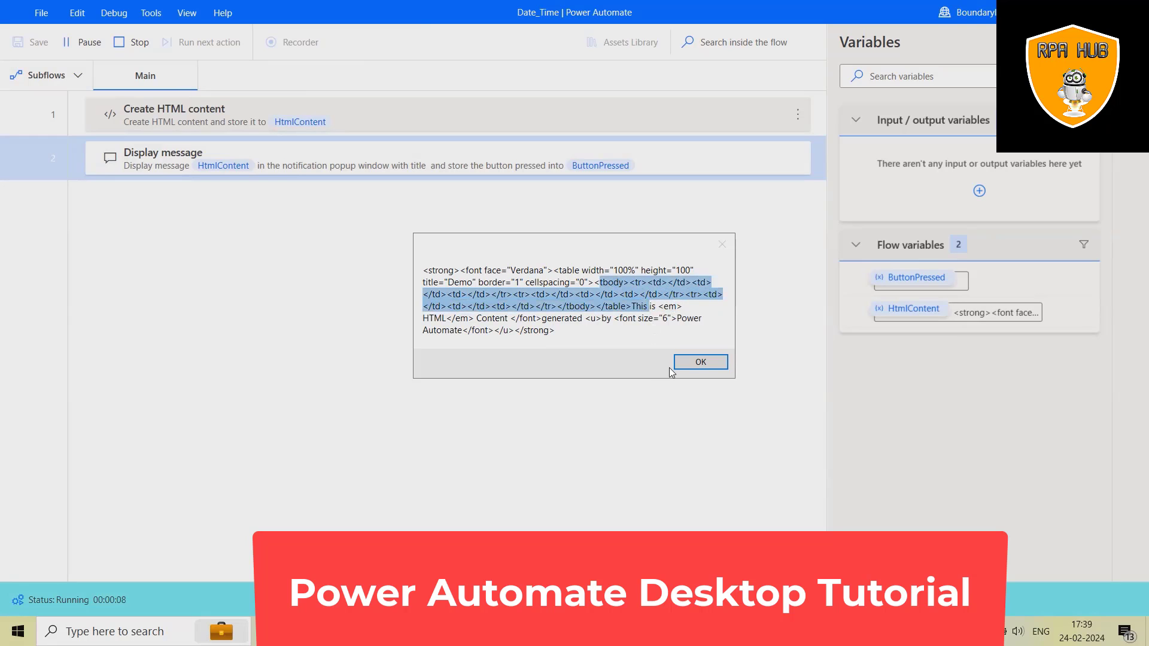
left_click(700, 363)
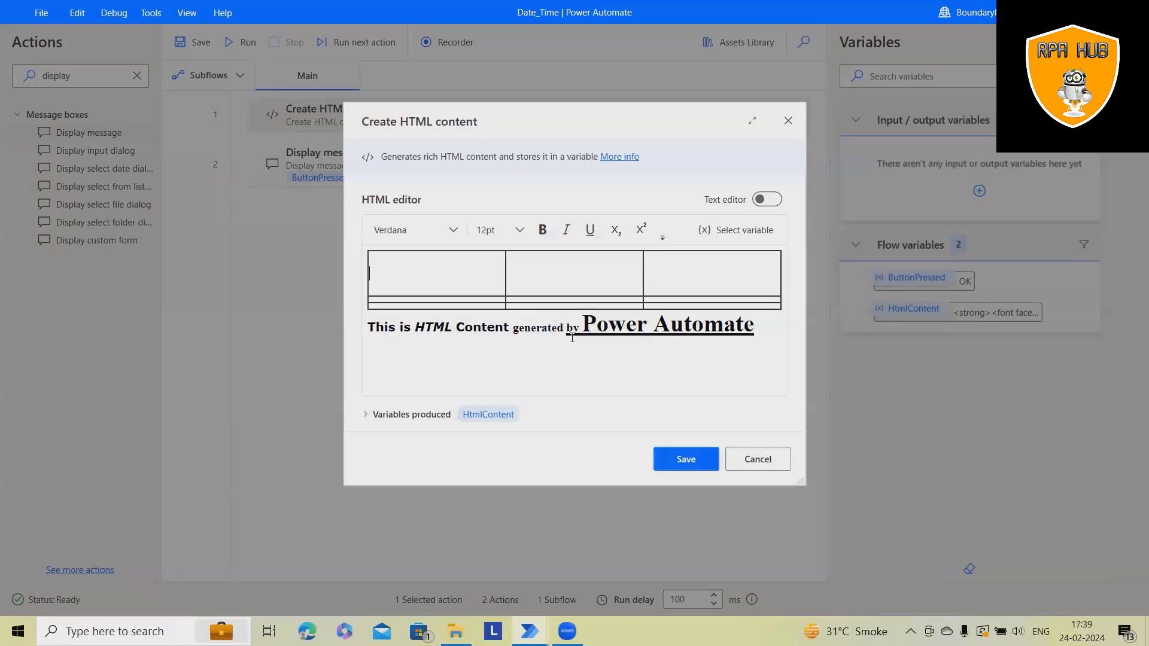
- Colour the words 'Power Automate' red and save the HTML content
left_click(663, 237)
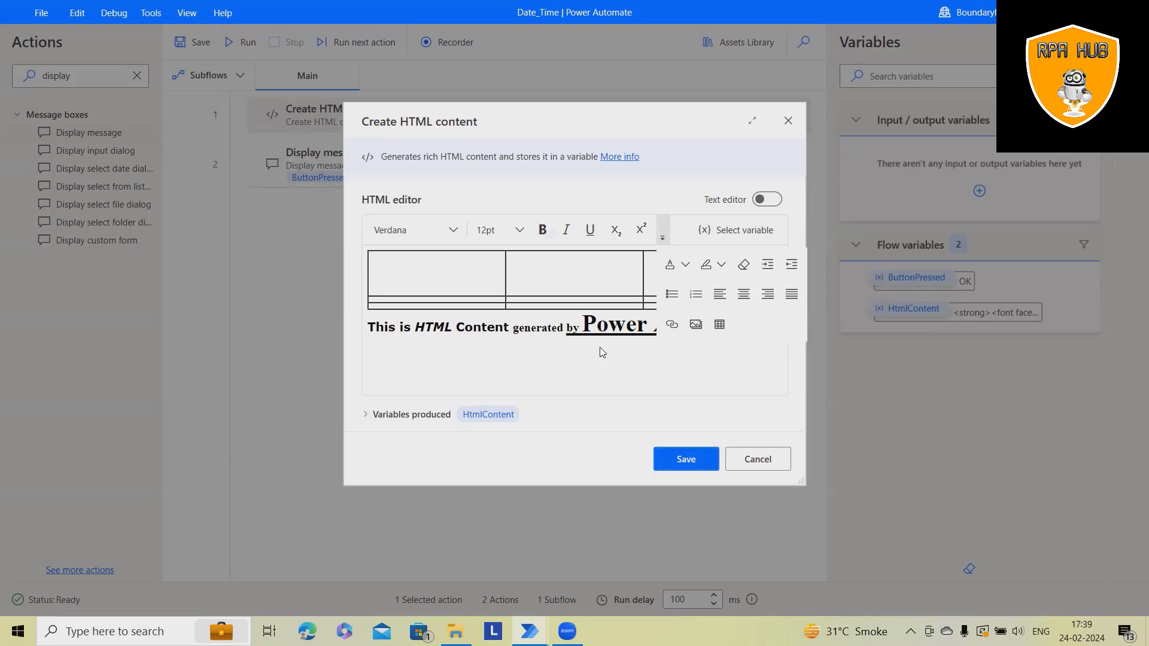
left_click(591, 330)
left_click_drag(584, 326, 728, 326)
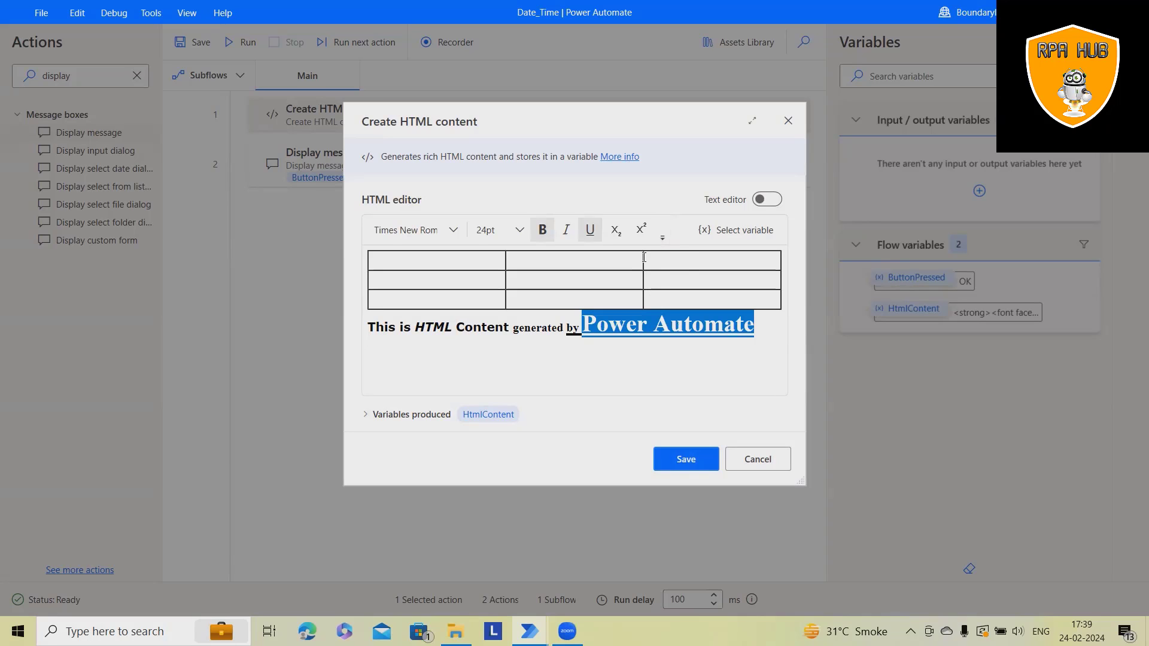
left_click(662, 238)
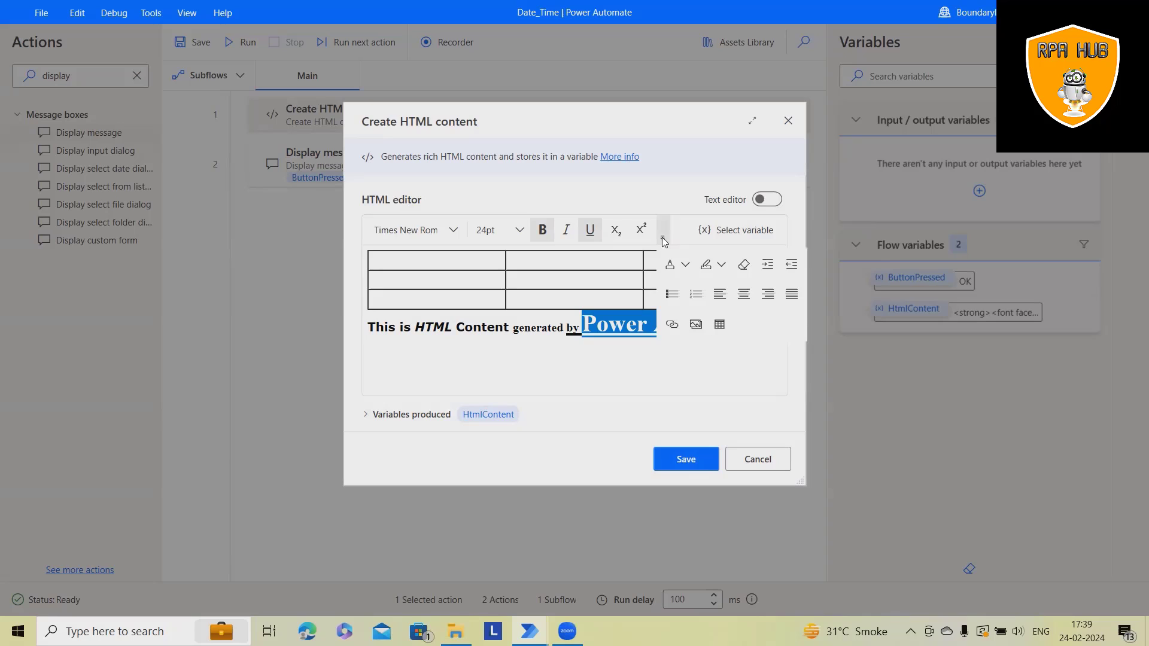
left_click(685, 267)
left_click(698, 334)
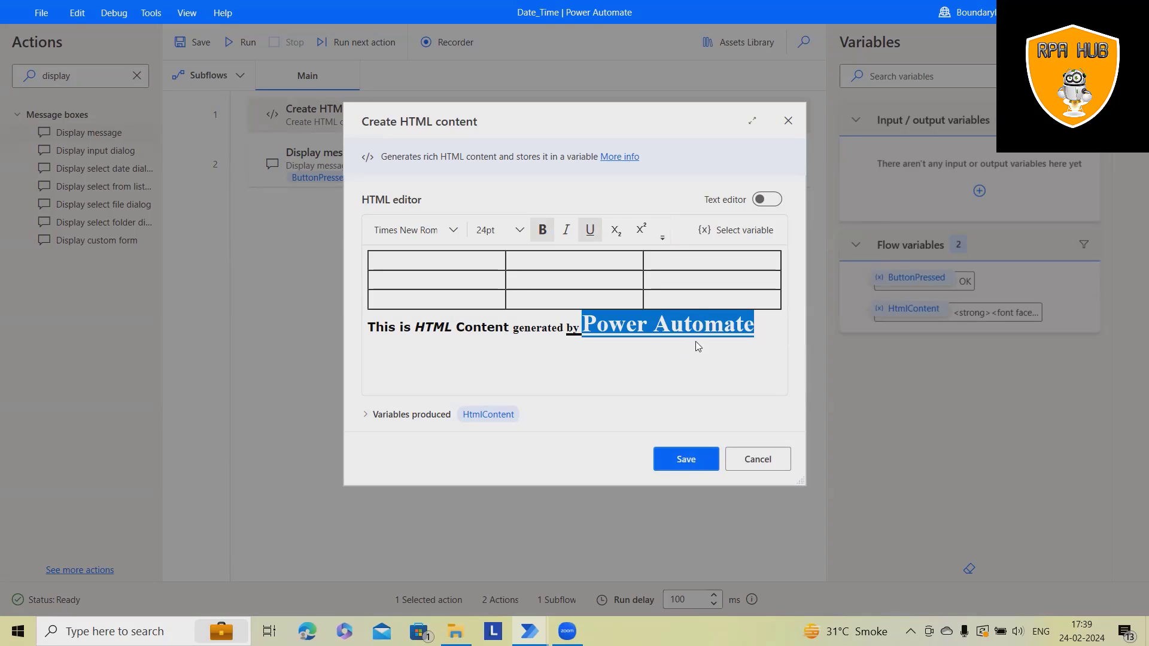
left_click(687, 459)
- Rerun from the first action, highlight the ff0000 colour value, and close the message
right_click(372, 112)
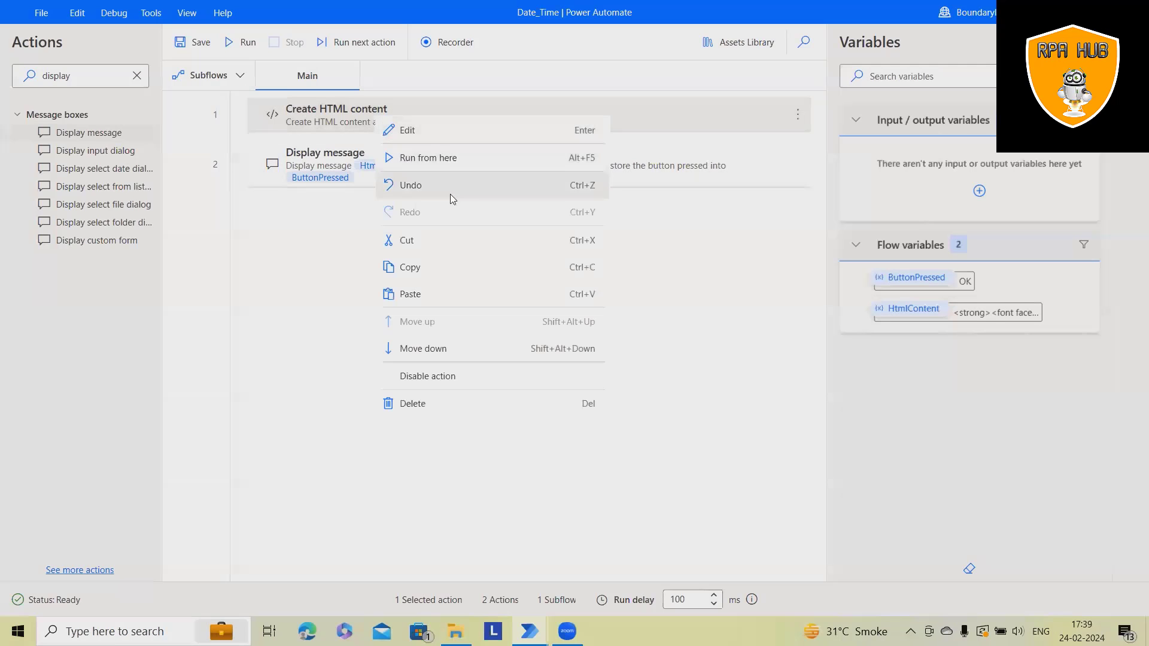
left_click(420, 158)
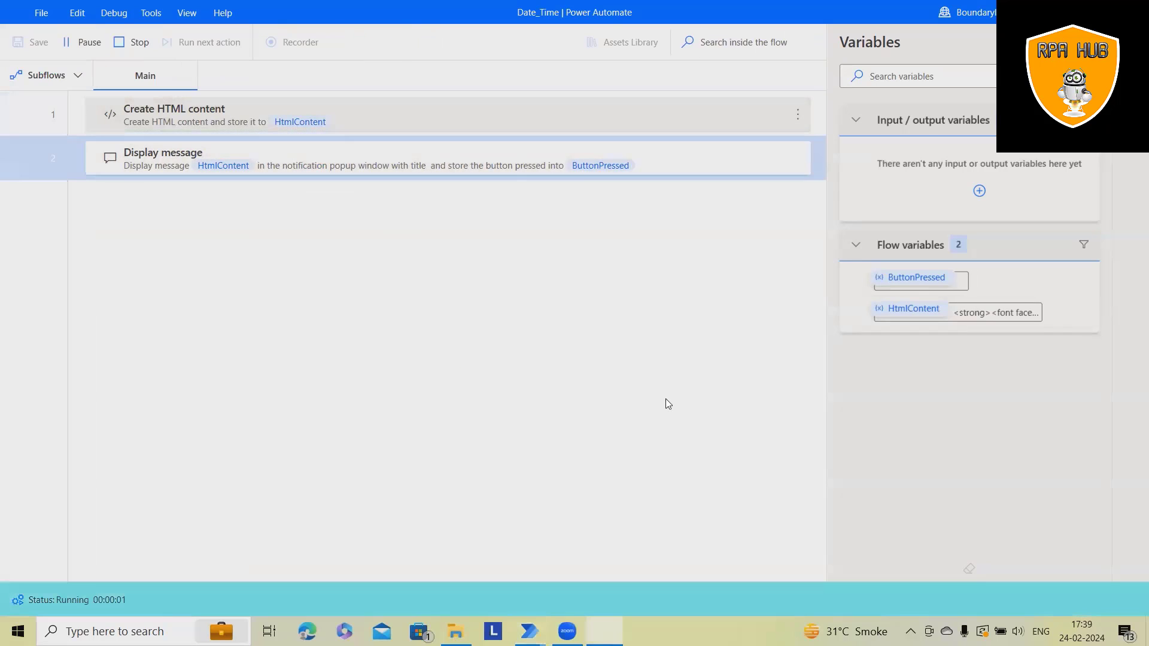
left_click_drag(672, 318, 695, 318)
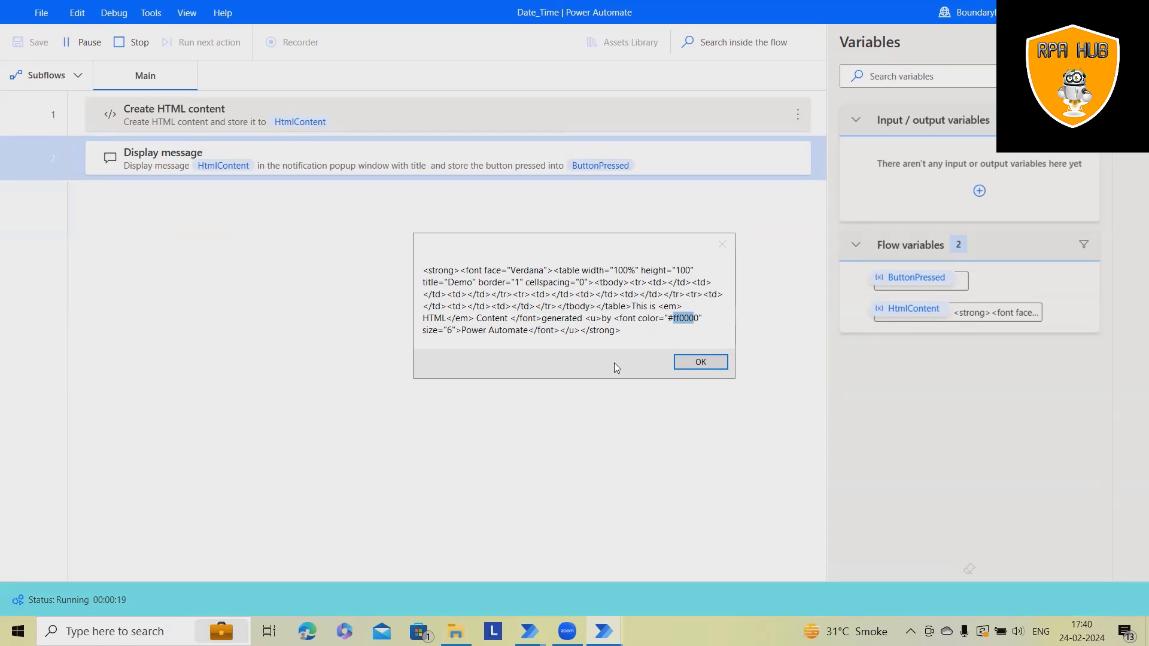
left_click(694, 361)
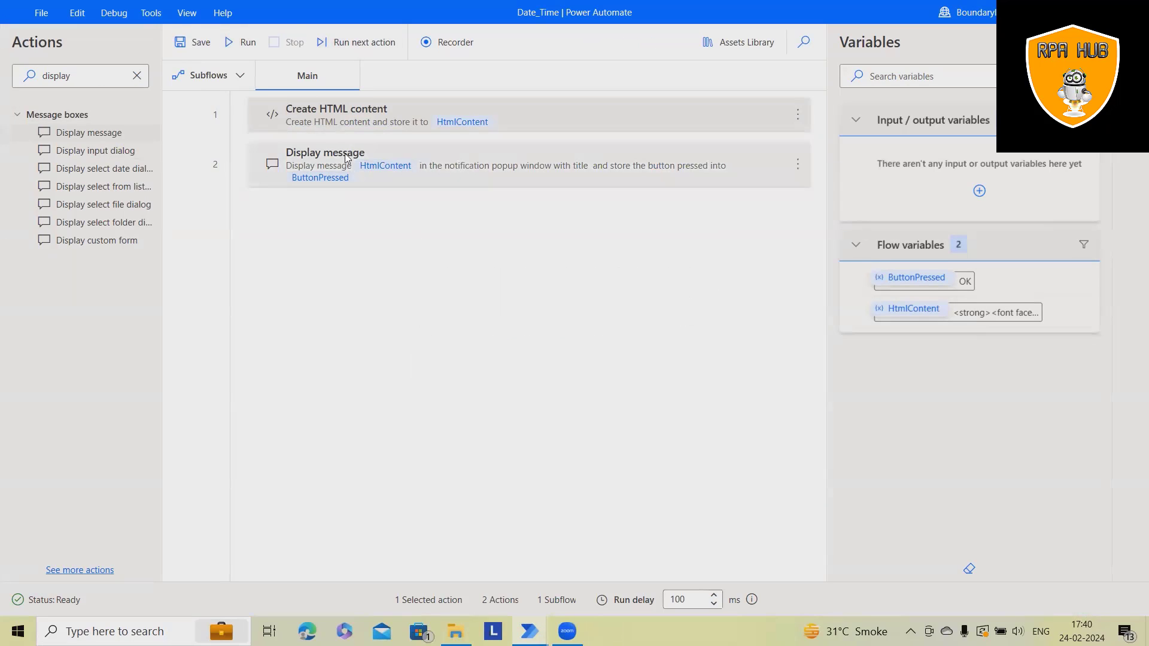
- Save the two-step HTML message flow
left_click(191, 42)
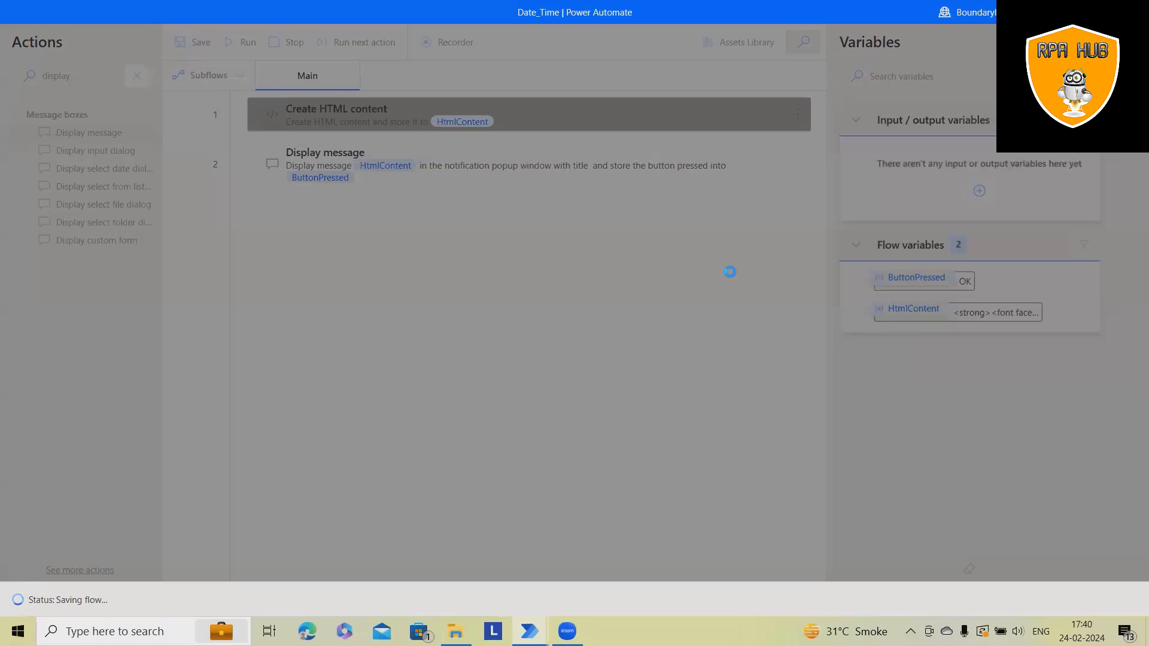